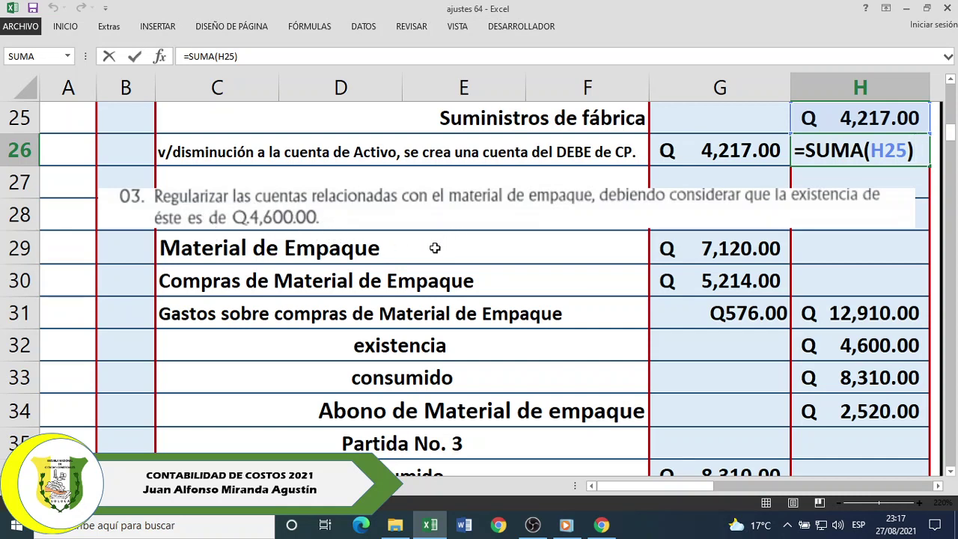
- Examine the names and amounts of the three packaging material accounts in rows 29 to 31
{"action": "left_click", "coordinate": [378, 247]}
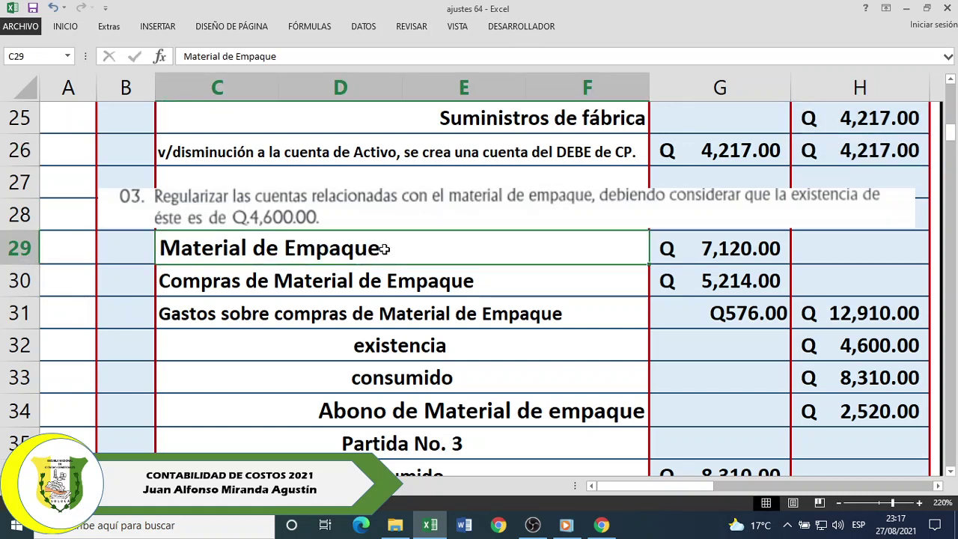
{"action": "left_click", "coordinate": [718, 248]}
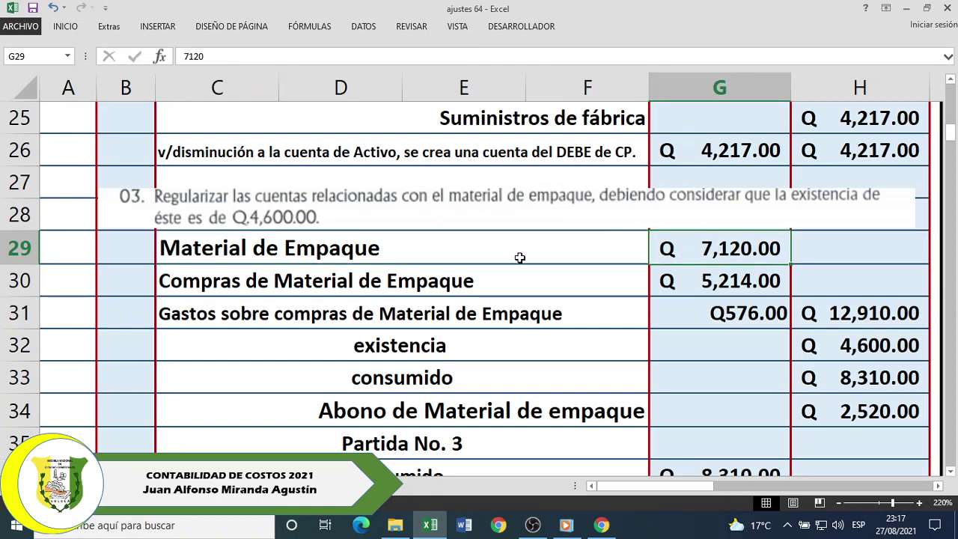
{"action": "left_click", "coordinate": [348, 285]}
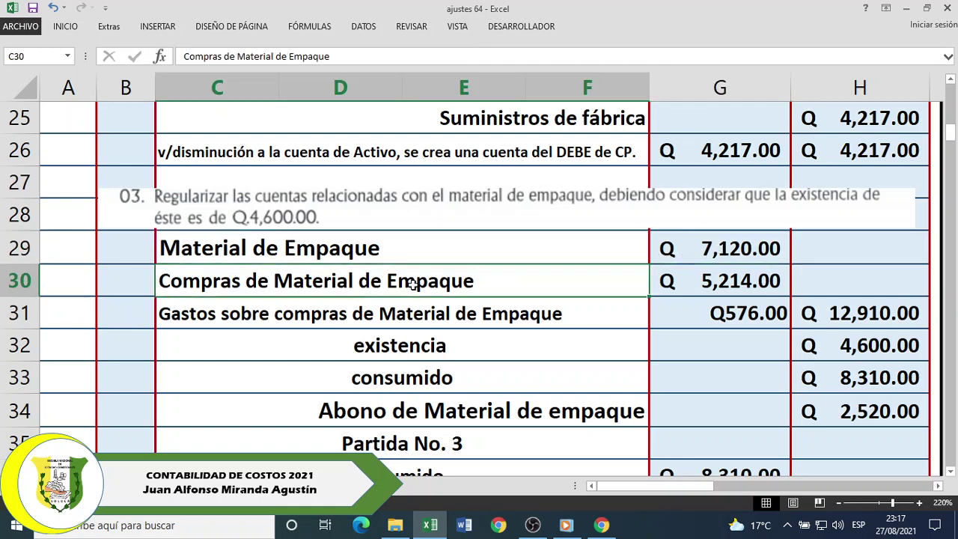
{"action": "left_click", "coordinate": [727, 284]}
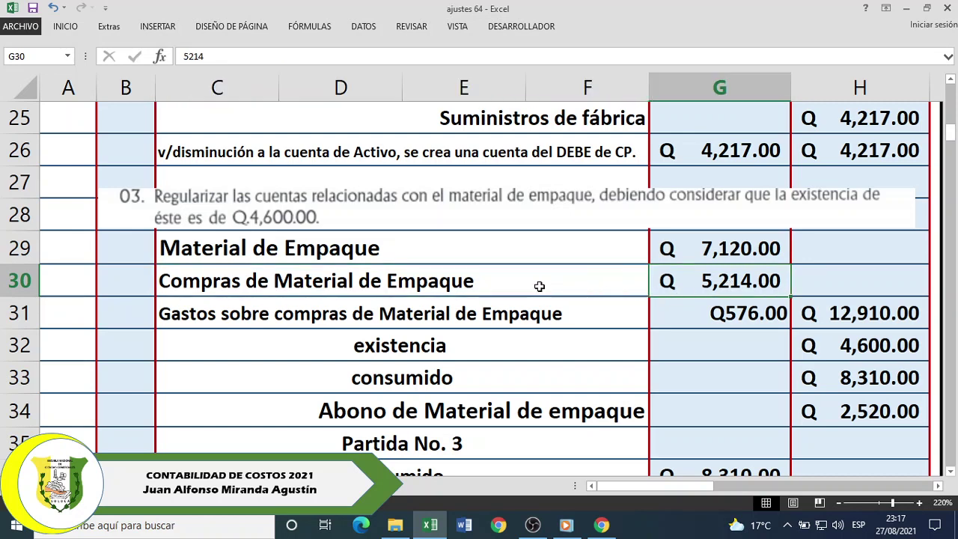
{"action": "left_click", "coordinate": [507, 304]}
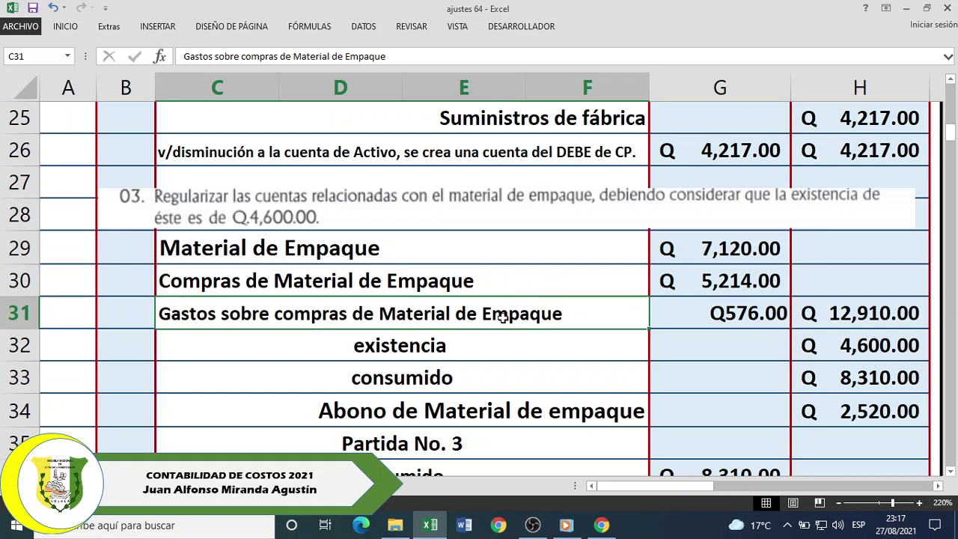
{"action": "left_click", "coordinate": [692, 316]}
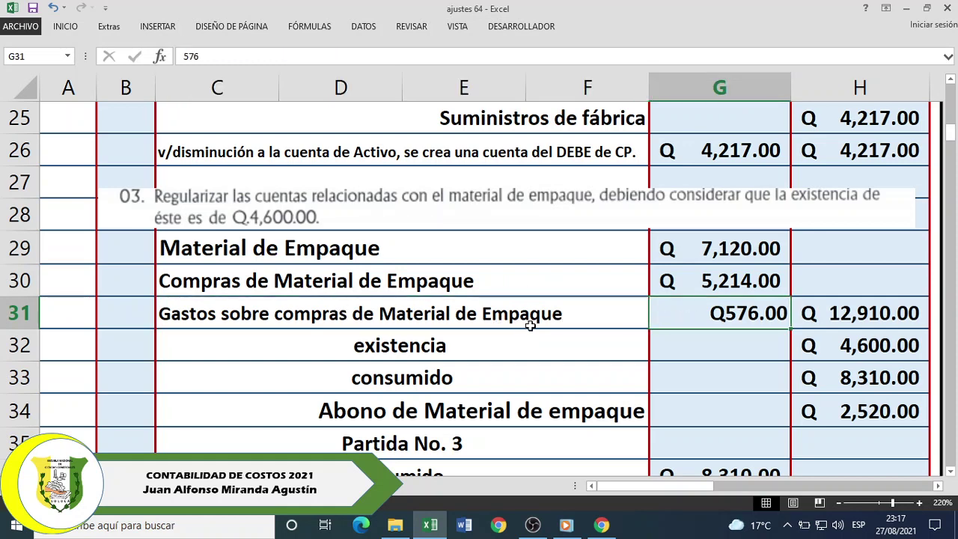
- Review the account names in C29, C30 and C31 that make up the packaging material adjustment
{"action": "left_click", "coordinate": [500, 259]}
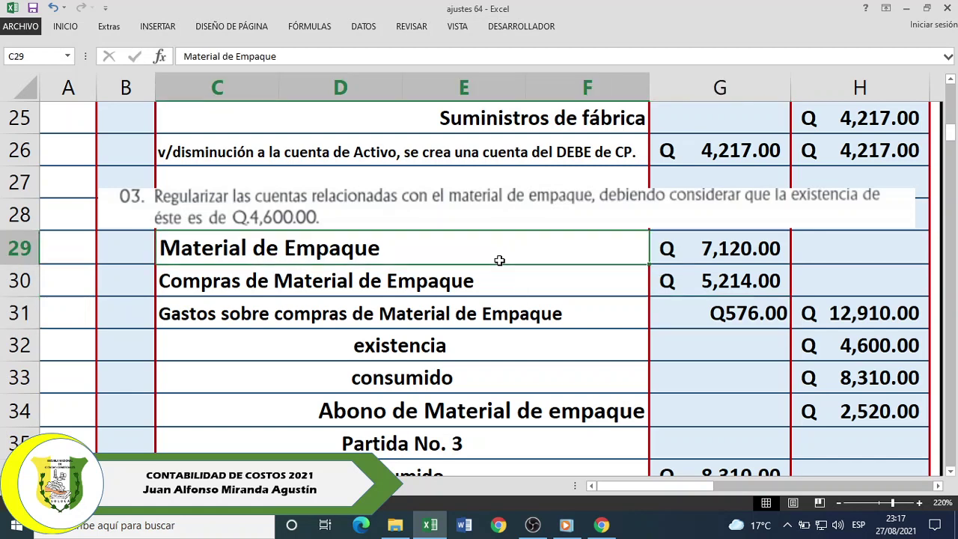
{"action": "left_click", "coordinate": [497, 281]}
{"action": "left_click", "coordinate": [502, 315]}
{"action": "left_click", "coordinate": [505, 247]}
{"action": "left_click", "coordinate": [491, 283]}
{"action": "left_click", "coordinate": [484, 313]}
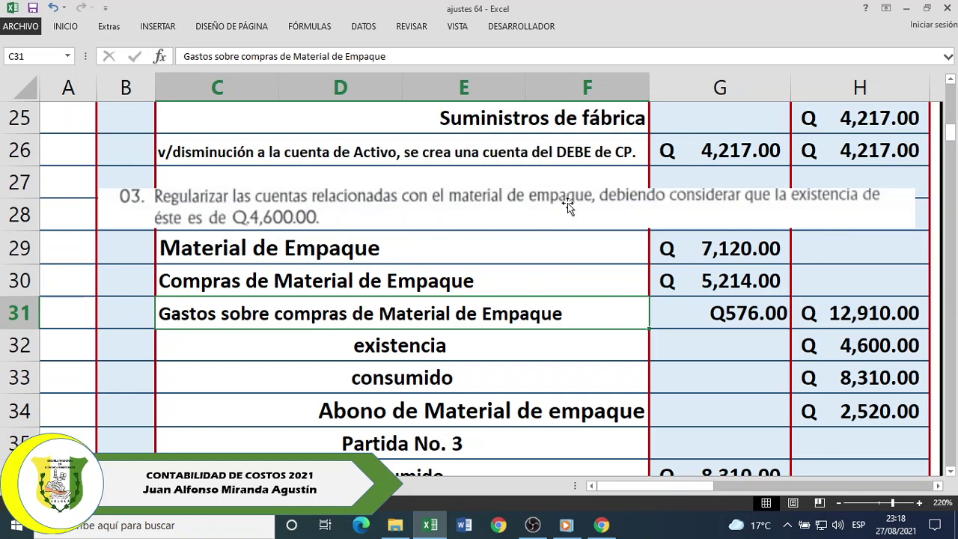
- Check the three packaging account amounts in G29:G31 and the formula that adds them in H31
{"action": "left_click", "coordinate": [689, 252]}
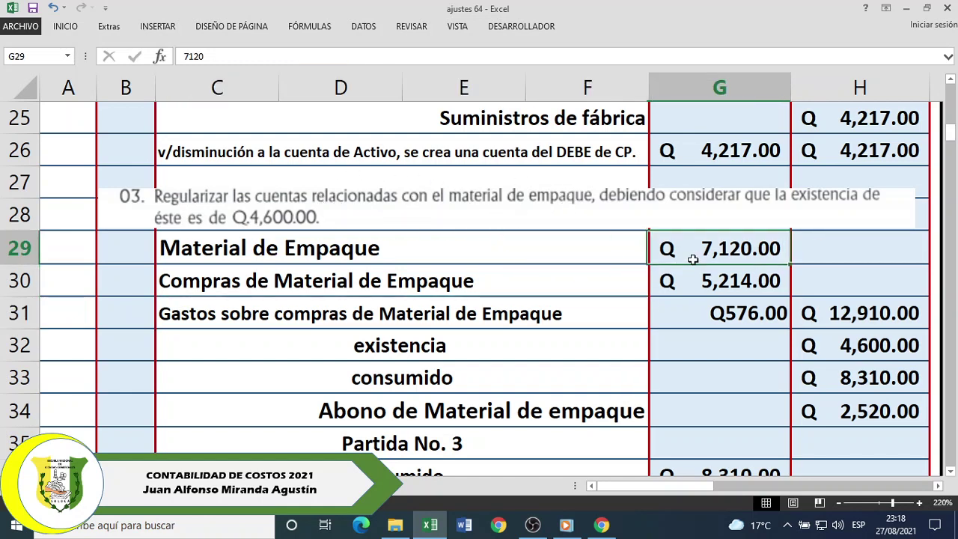
{"action": "left_click", "coordinate": [685, 287]}
{"action": "left_click", "coordinate": [678, 318]}
{"action": "left_click", "coordinate": [699, 250]}
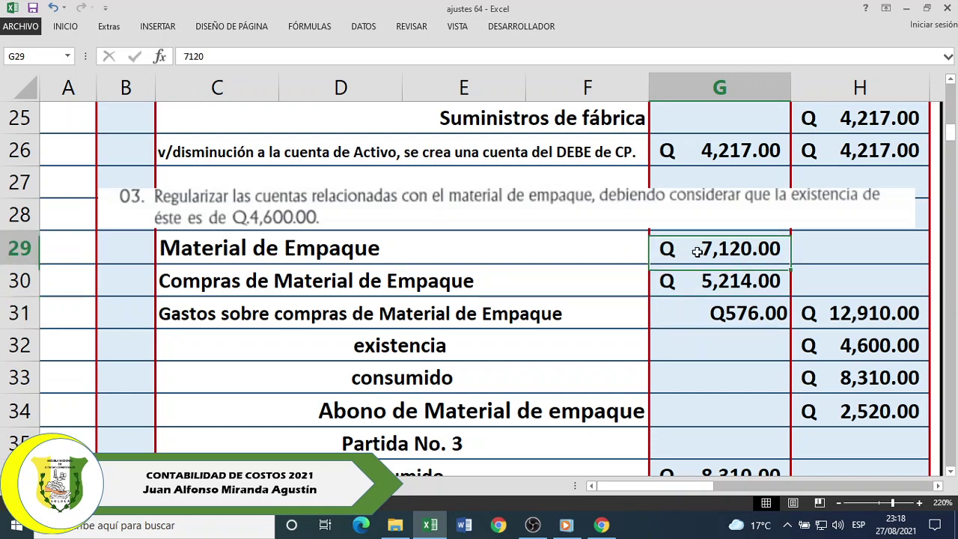
{"action": "left_click", "coordinate": [689, 288]}
{"action": "left_click", "coordinate": [690, 313]}
{"action": "left_click", "coordinate": [839, 313]}
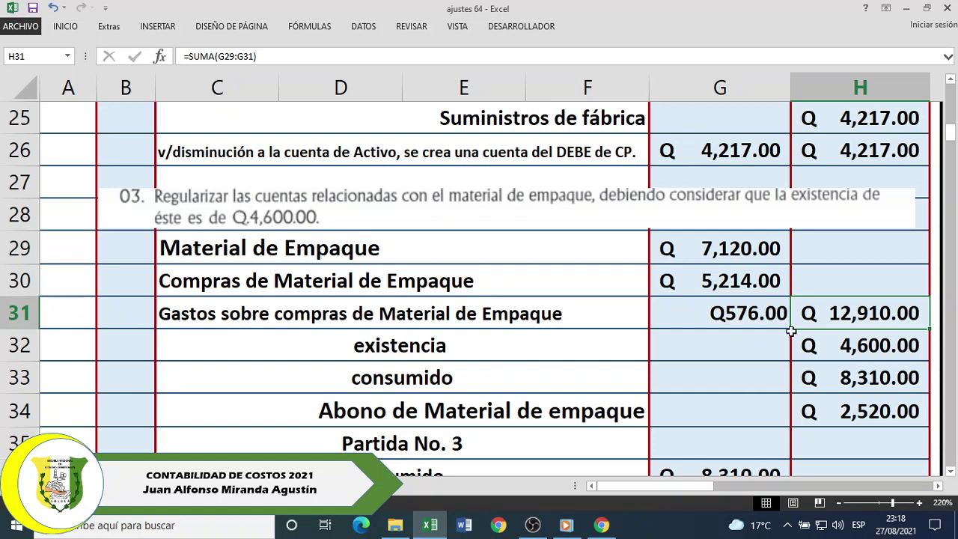
- Examine the existencia amount in H32 and how H33 derives the consumido amount from H31 and H32
{"action": "left_click", "coordinate": [482, 348]}
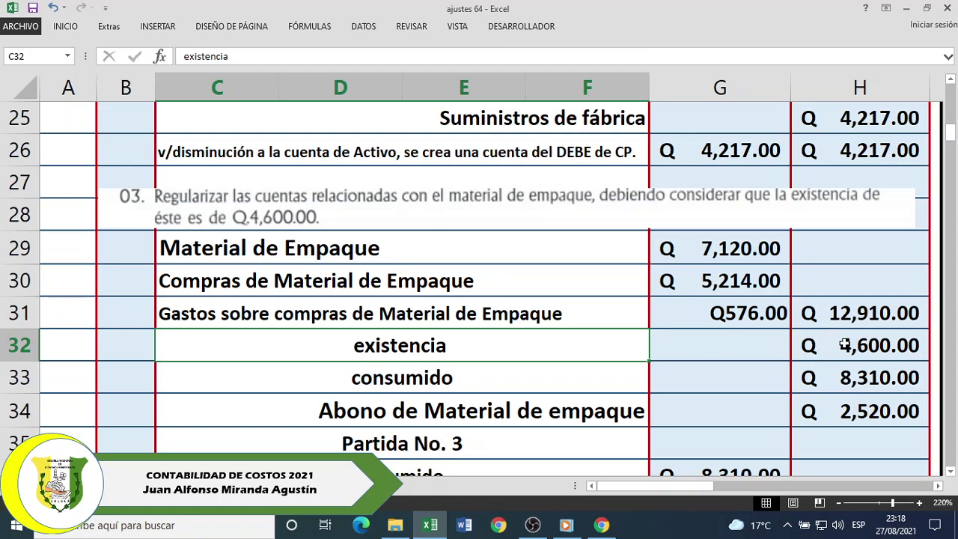
{"action": "left_click", "coordinate": [820, 346]}
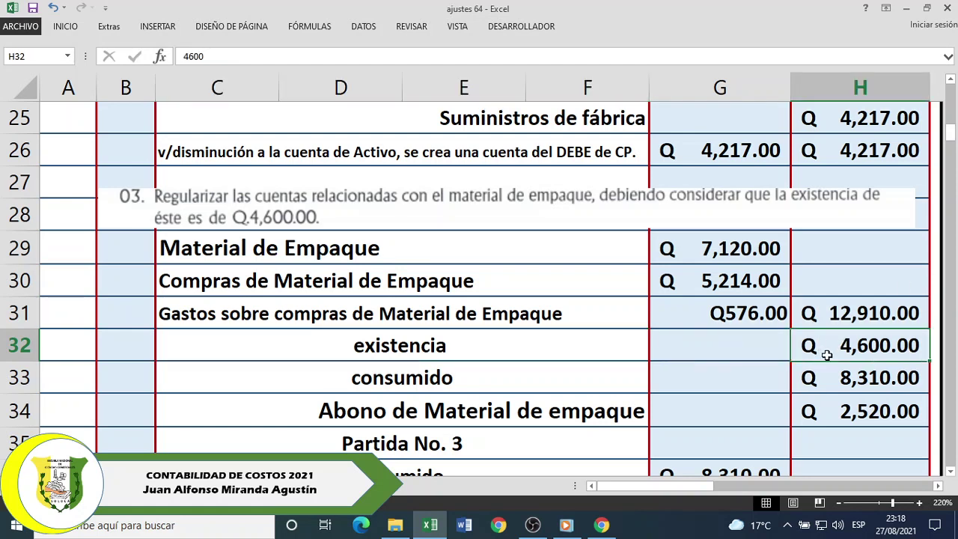
{"action": "left_click", "coordinate": [837, 313]}
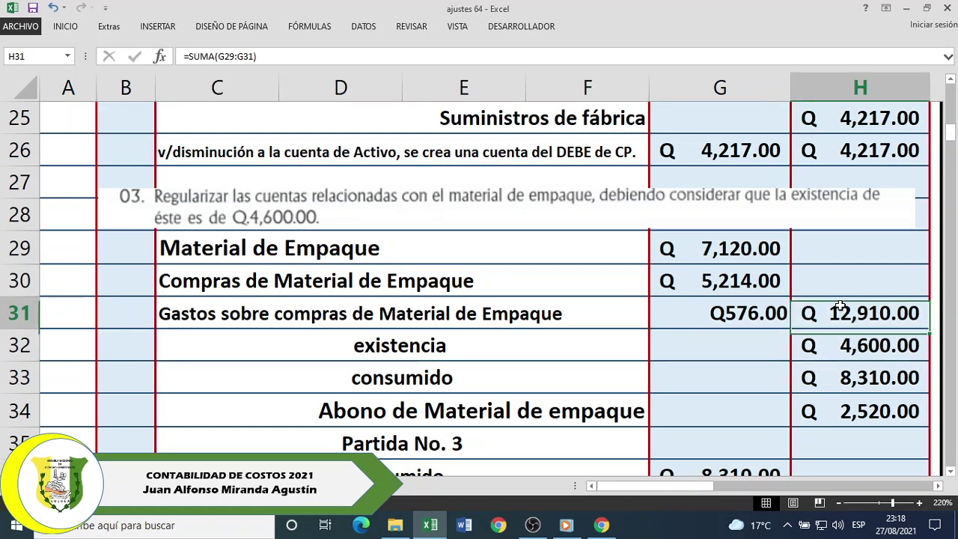
{"action": "left_click", "coordinate": [841, 347]}
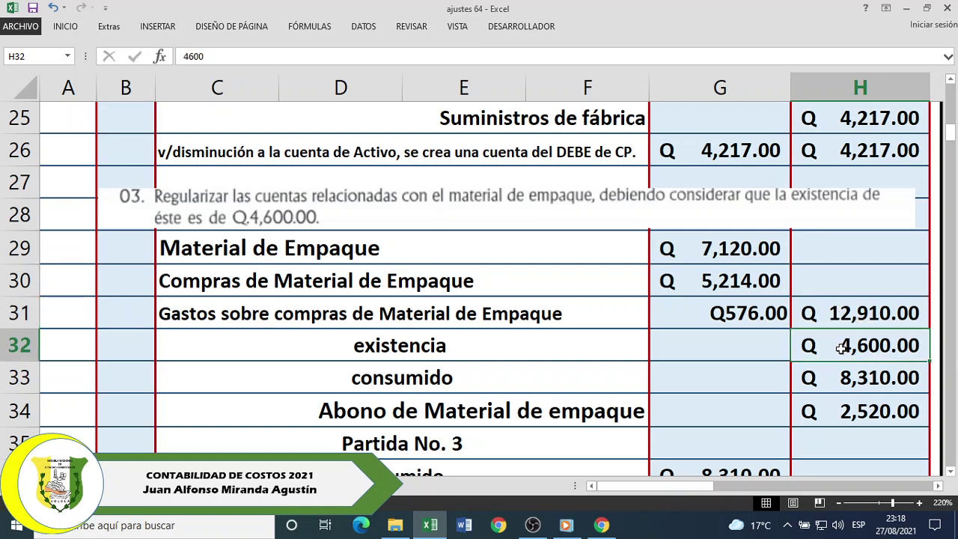
{"action": "left_click", "coordinate": [832, 378]}
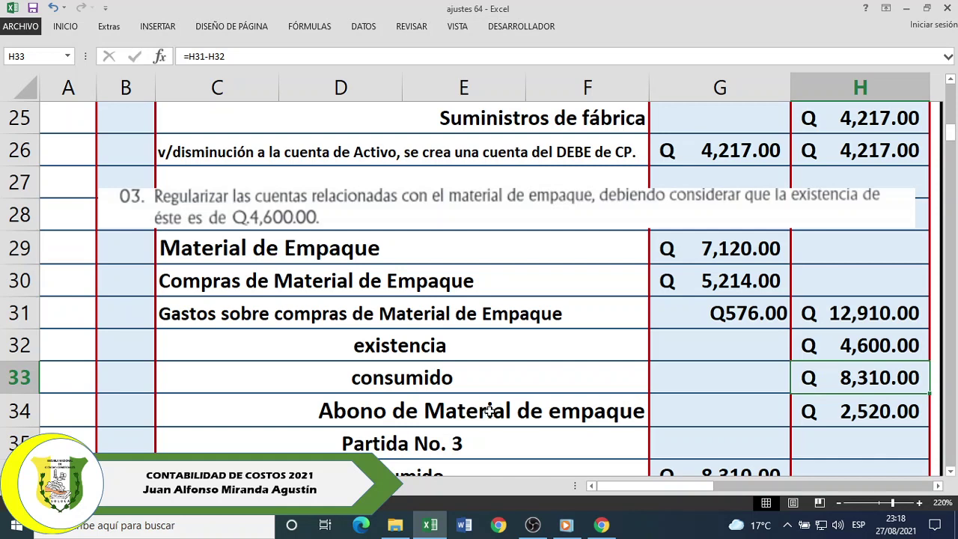
- Go over Material de Empaque, Compras and Gastos sobre compras again as the accounts to regularize
{"action": "left_click", "coordinate": [390, 256]}
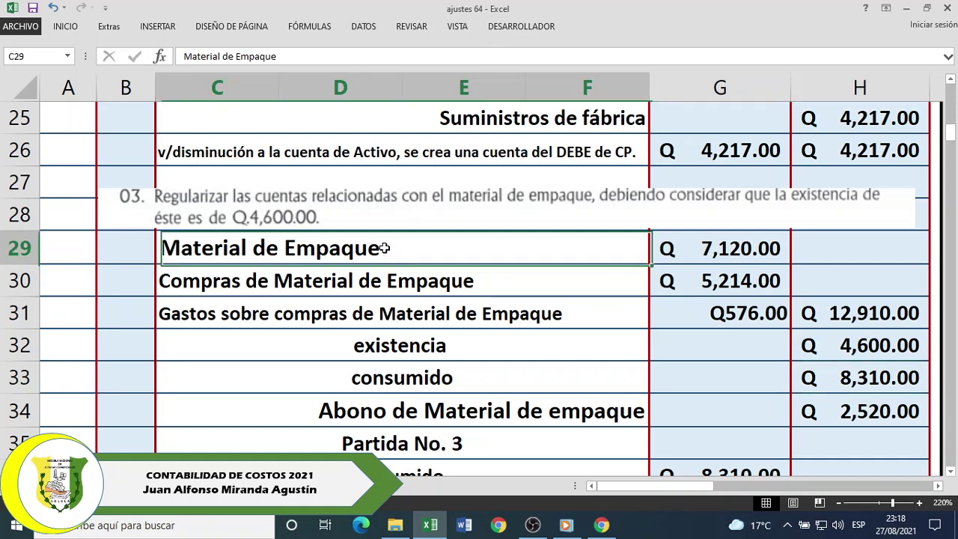
{"action": "left_click", "coordinate": [346, 294]}
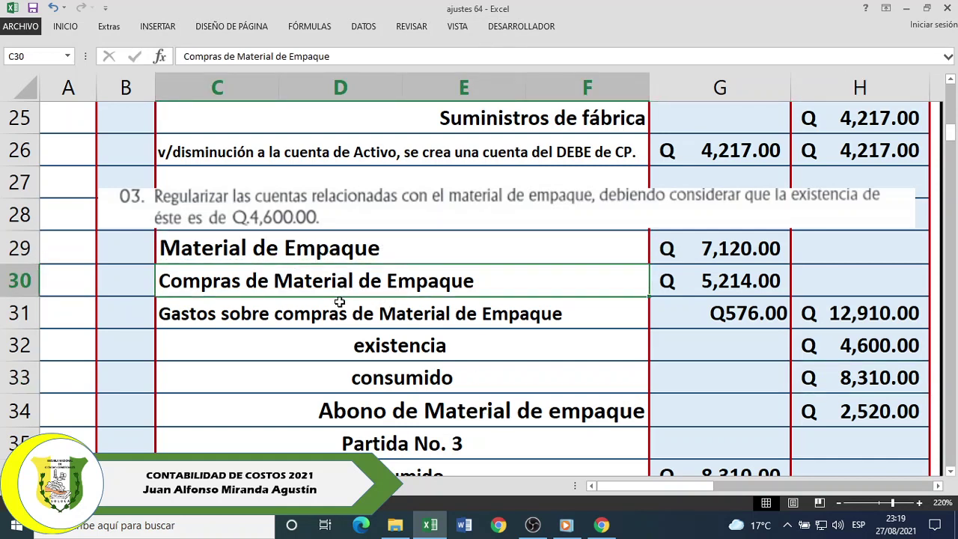
{"action": "left_click", "coordinate": [338, 307]}
{"action": "left_click", "coordinate": [333, 255]}
{"action": "left_click", "coordinate": [327, 281]}
{"action": "left_click", "coordinate": [316, 250]}
{"action": "left_click", "coordinate": [306, 283]}
{"action": "left_click", "coordinate": [319, 315]}
{"action": "left_click", "coordinate": [307, 253]}
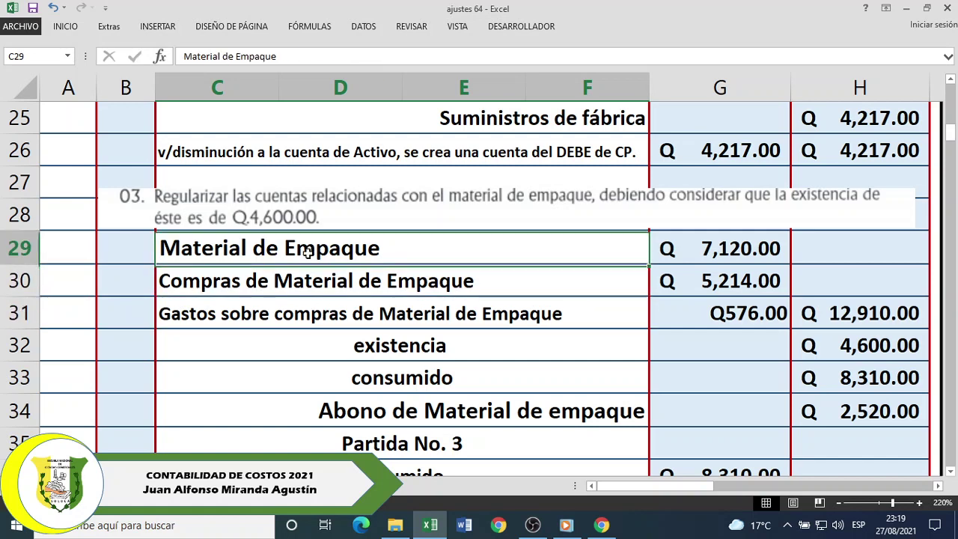
{"action": "left_click", "coordinate": [310, 283]}
{"action": "left_click", "coordinate": [312, 313]}
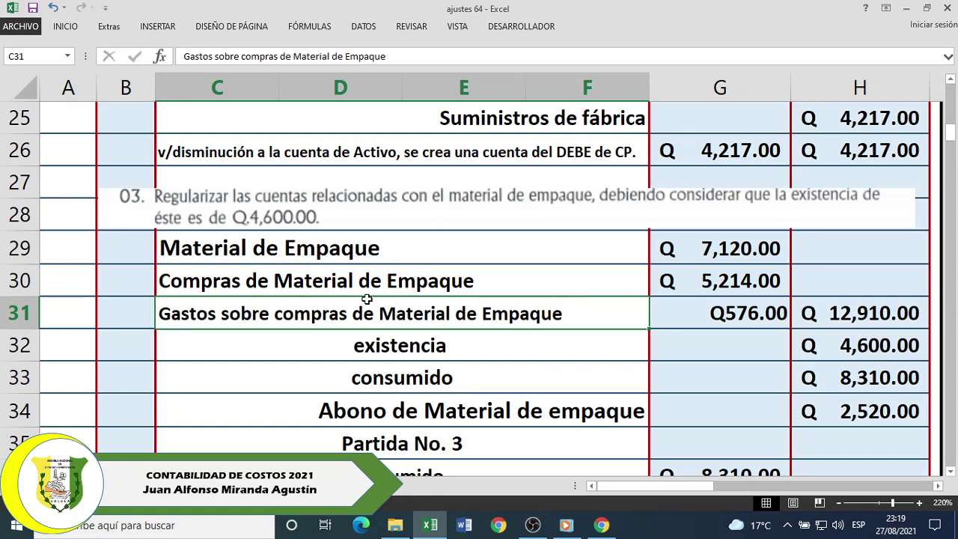
- Compare the Compras and Gastos sobre compras de Material de Empaque accounts in rows 30 and 31
{"action": "left_click", "coordinate": [523, 277]}
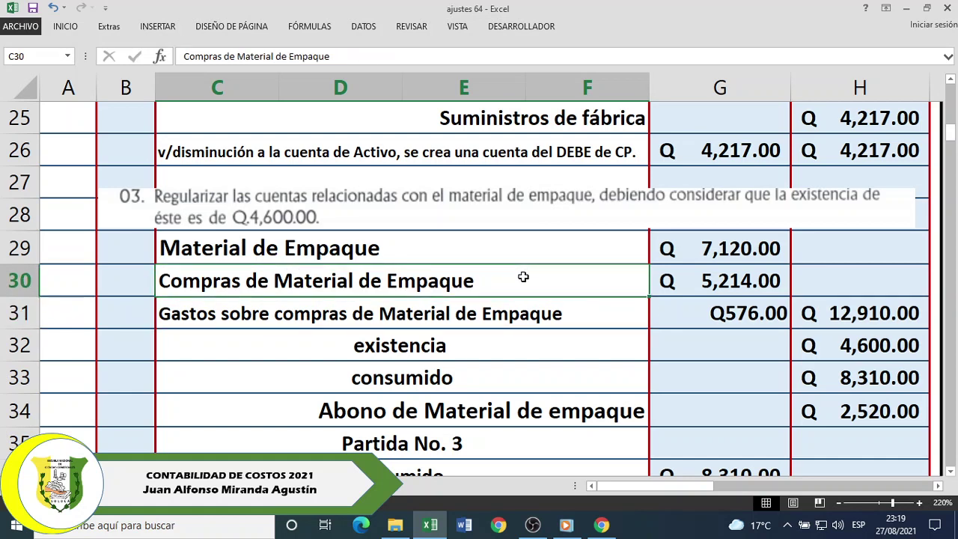
{"action": "left_click", "coordinate": [509, 317]}
{"action": "left_click", "coordinate": [490, 277]}
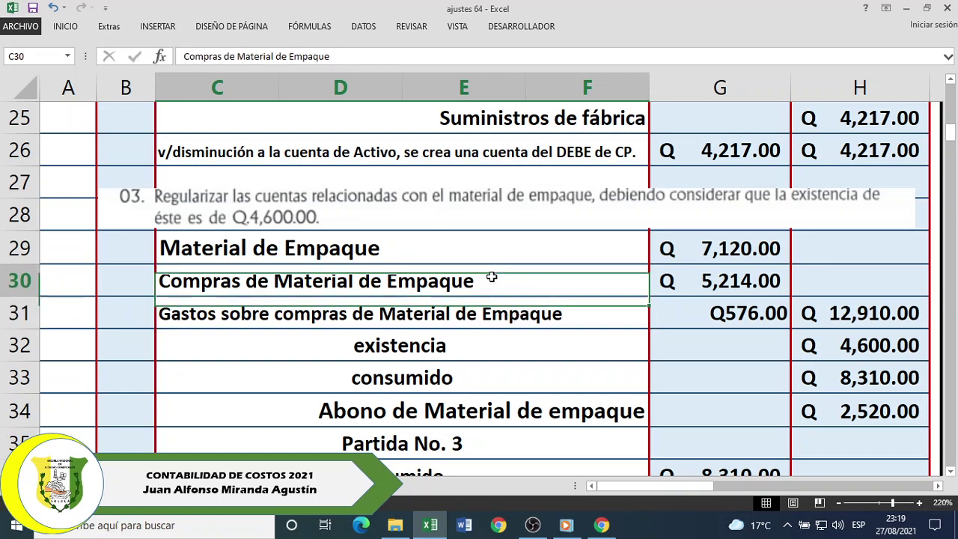
{"action": "left_click", "coordinate": [488, 317]}
{"action": "left_click", "coordinate": [490, 290]}
{"action": "left_click", "coordinate": [492, 312]}
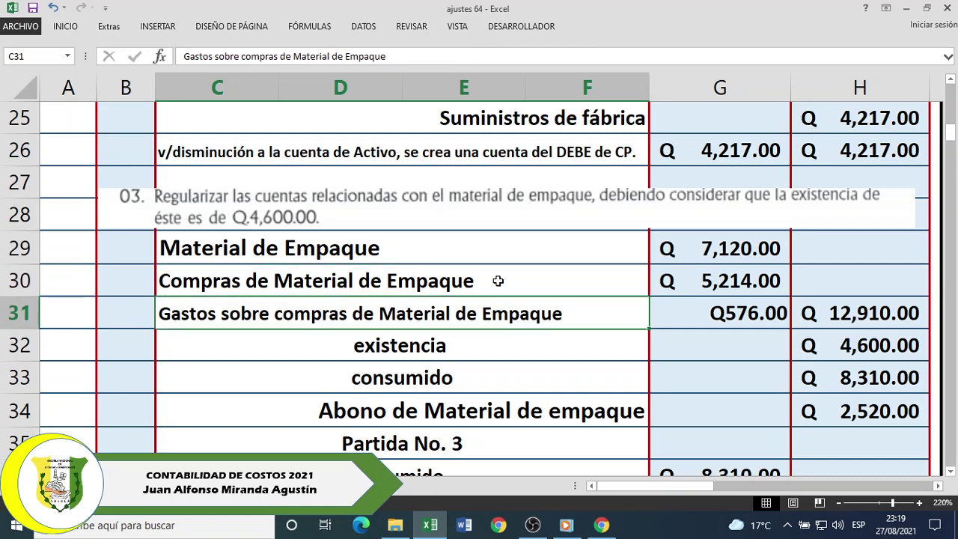
{"action": "left_click", "coordinate": [499, 281]}
{"action": "left_click", "coordinate": [496, 313]}
- Examine how the Abono de Material de empaque in H34 is obtained from the account balance in G29 and the existencia in H32
{"action": "left_click", "coordinate": [515, 248]}
{"action": "left_click", "coordinate": [691, 238]}
{"action": "left_click", "coordinate": [380, 250]}
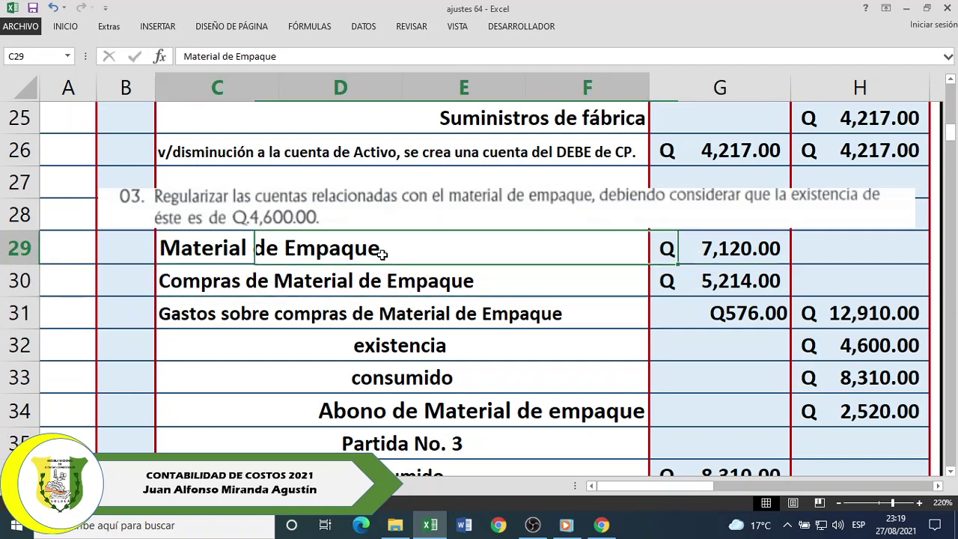
{"action": "left_click", "coordinate": [707, 250]}
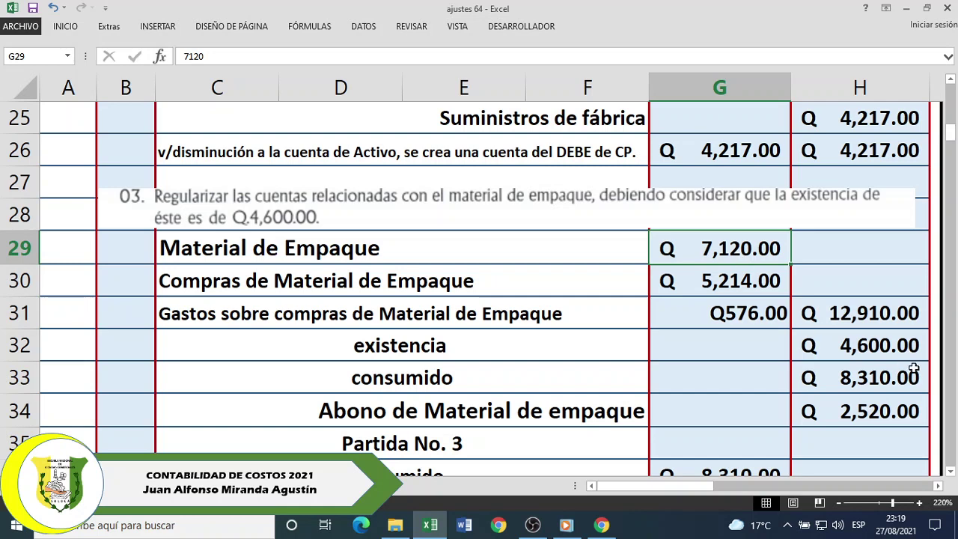
{"action": "left_click", "coordinate": [859, 350]}
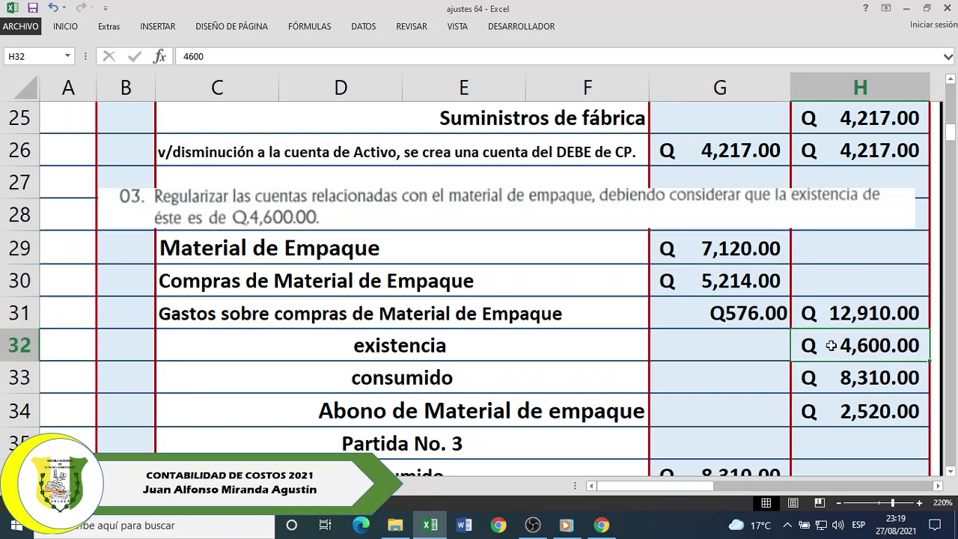
{"action": "left_click", "coordinate": [402, 420]}
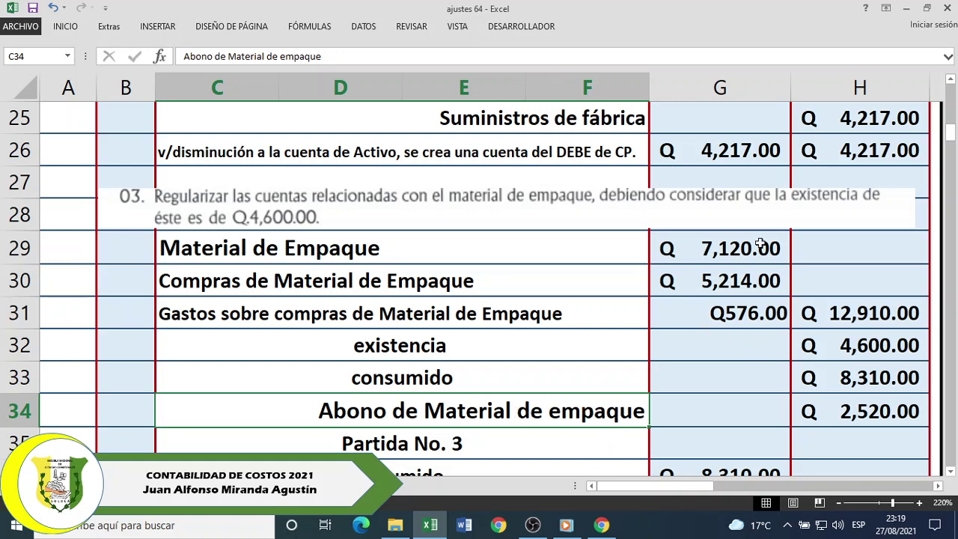
{"action": "left_click", "coordinate": [736, 245]}
{"action": "left_click", "coordinate": [859, 348]}
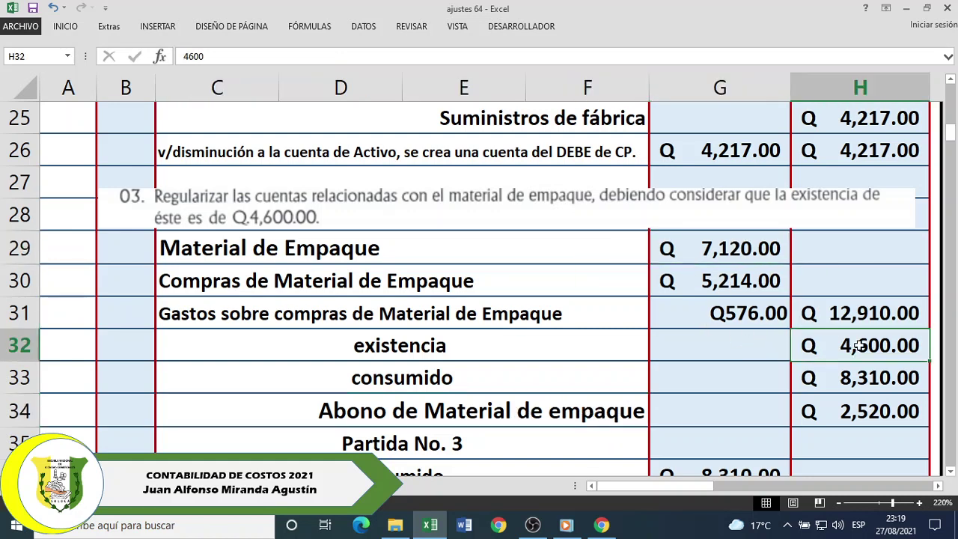
{"action": "left_click", "coordinate": [867, 411]}
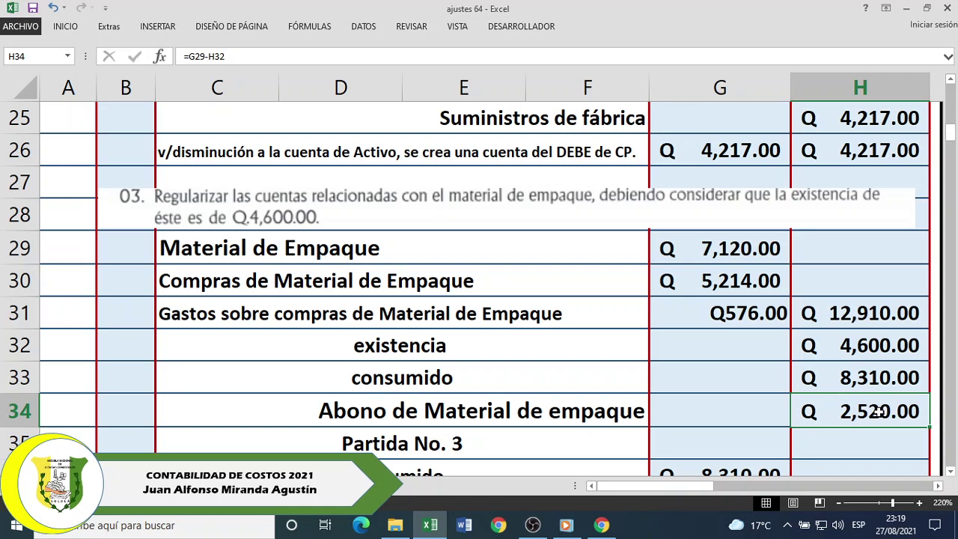
{"action": "left_click", "coordinate": [382, 247]}
{"action": "left_click", "coordinate": [868, 347]}
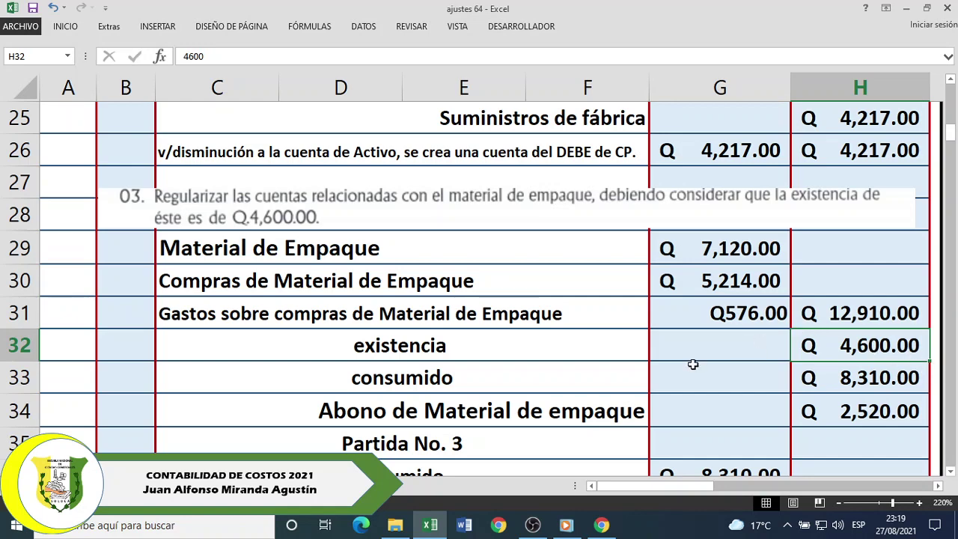
- Inspect the Material de Empaque Consumido debit in Partida No. 3 and trace its amount back to the consumido cell H33
{"action": "scroll", "coordinate": [644, 399], "scroll_direction": "down", "scroll_amount": 2}
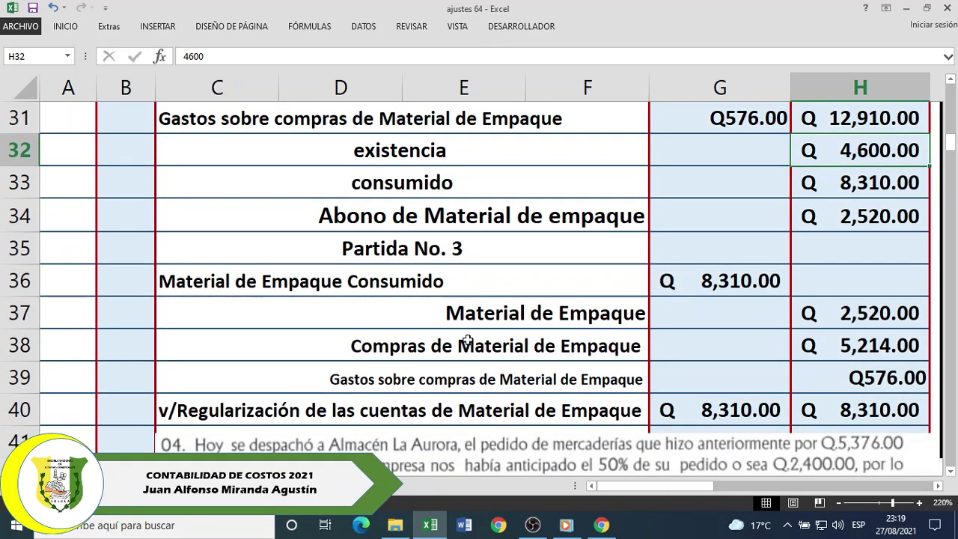
{"action": "left_click", "coordinate": [452, 255]}
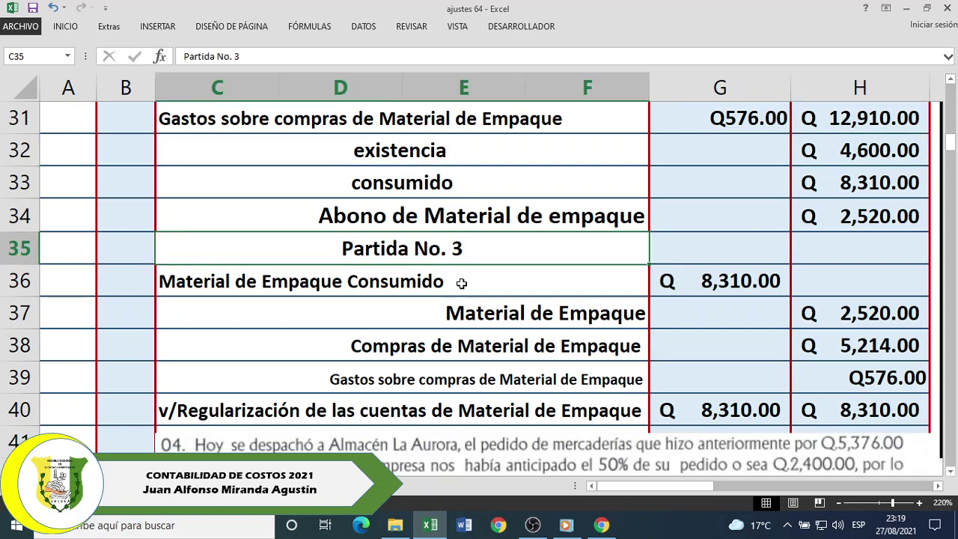
{"action": "left_click", "coordinate": [411, 283]}
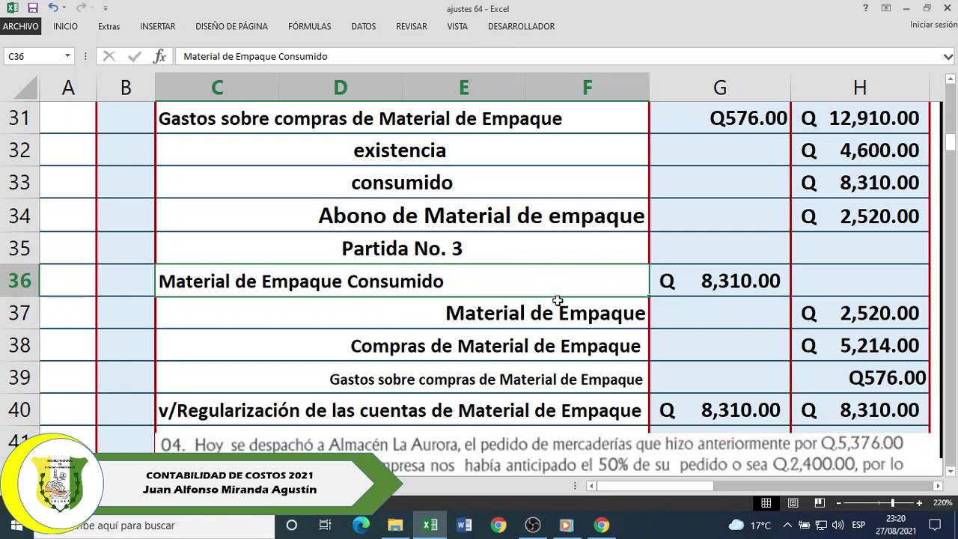
{"action": "left_click", "coordinate": [731, 286]}
{"action": "scroll", "coordinate": [733, 327], "scroll_direction": "up", "scroll_amount": 1}
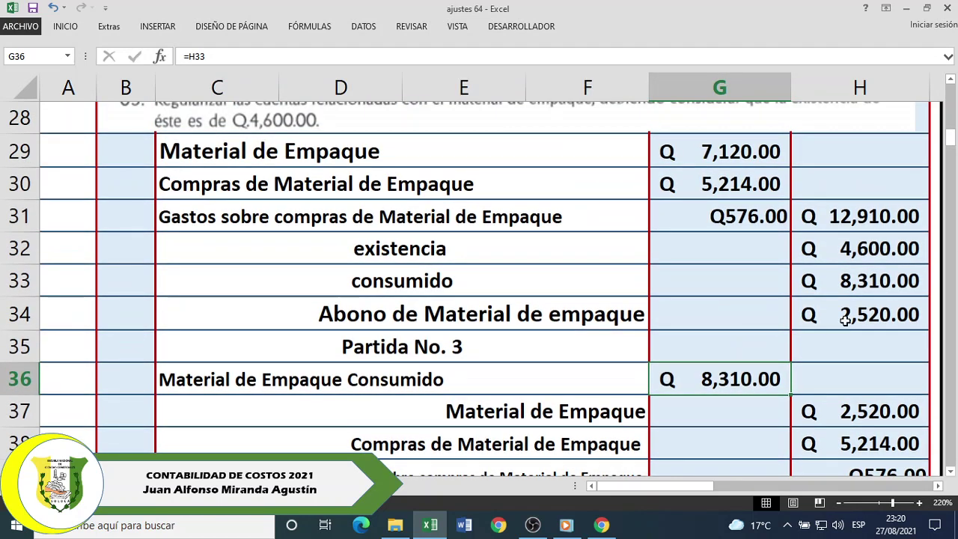
{"action": "left_click", "coordinate": [870, 295]}
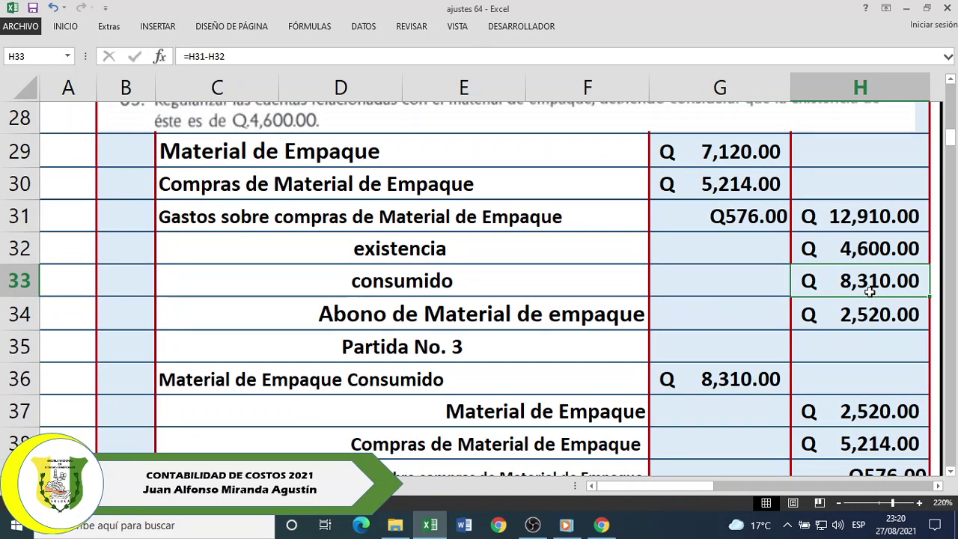
- Trace the Material de Empaque Consumido debit in G36 from the account balances in G29:G31, less the existencia in H32
{"action": "left_click", "coordinate": [854, 214]}
{"action": "left_click", "coordinate": [754, 172]}
{"action": "left_click_drag", "start_coordinate": [754, 172], "coordinate": [753, 206]}
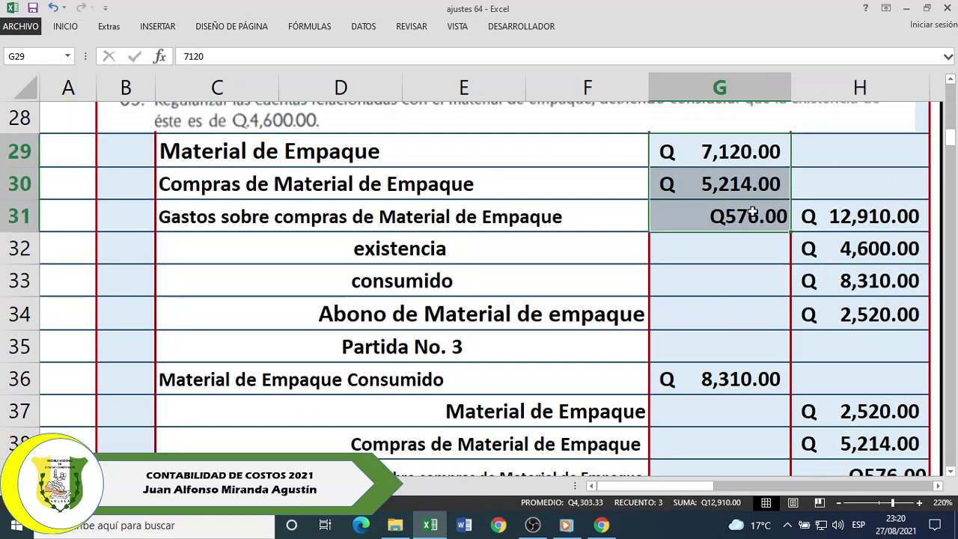
{"action": "left_click", "coordinate": [796, 229]}
{"action": "left_click", "coordinate": [584, 245]}
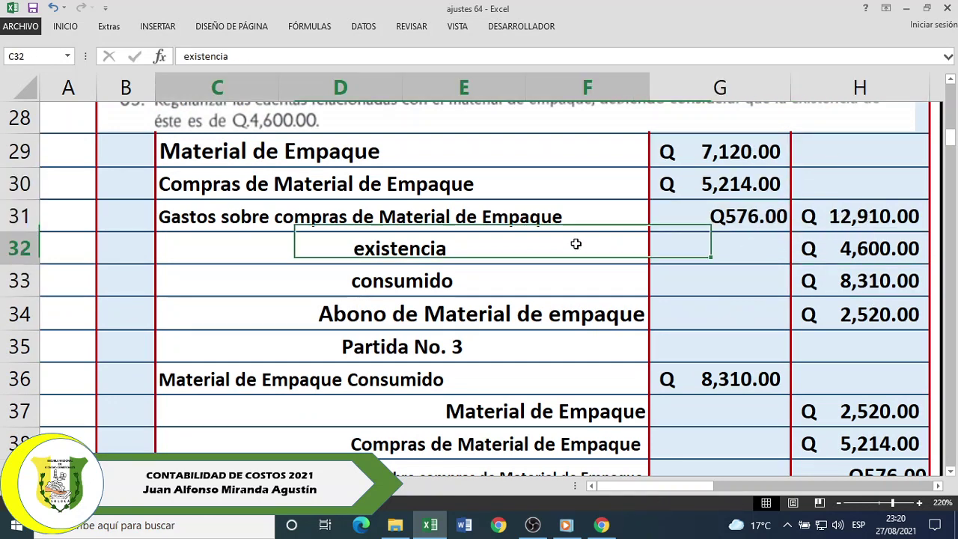
{"action": "left_click", "coordinate": [861, 251]}
{"action": "left_click", "coordinate": [870, 280]}
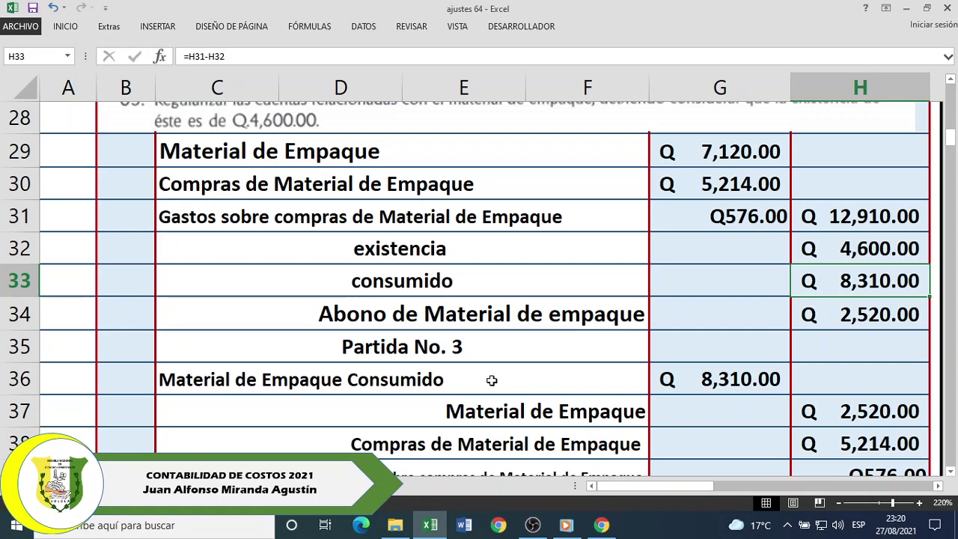
{"action": "left_click", "coordinate": [704, 379]}
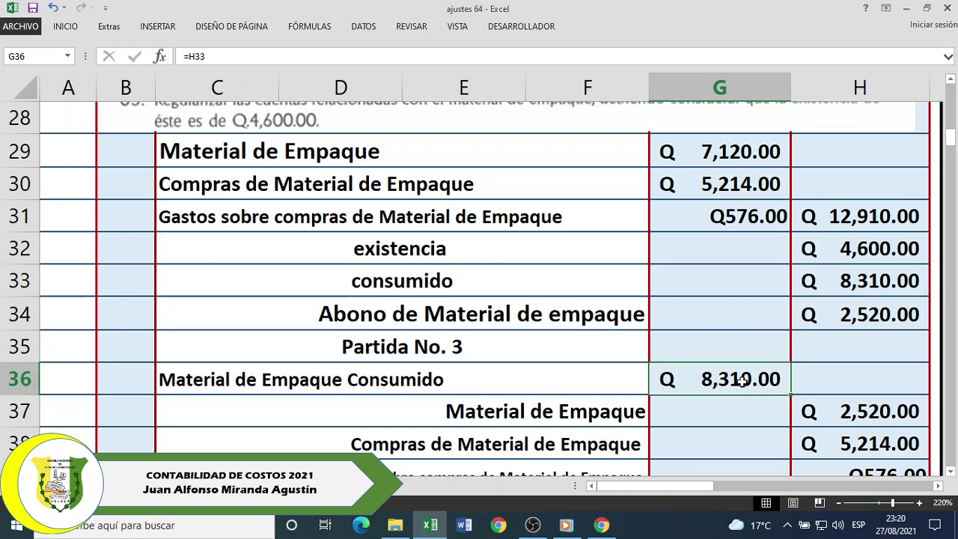
- Compare the Material de Empaque credit in H37 of Partida No. 3 with the existencia in H32
{"action": "left_click", "coordinate": [596, 410]}
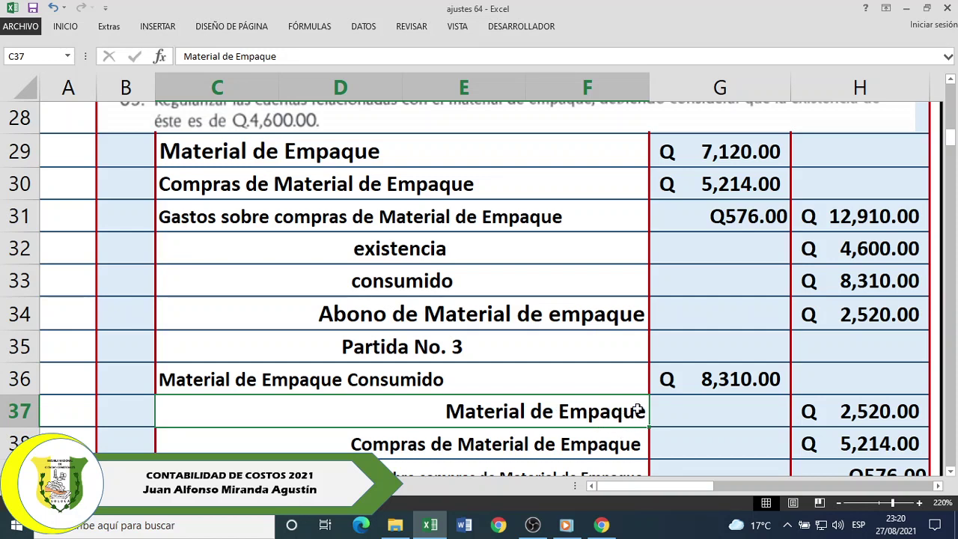
{"action": "left_click", "coordinate": [884, 404]}
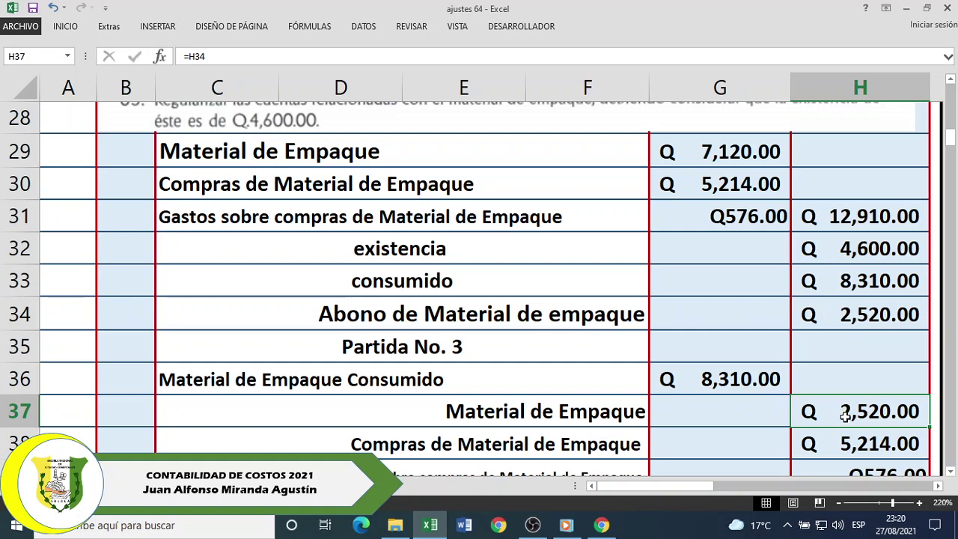
{"action": "left_click", "coordinate": [845, 251]}
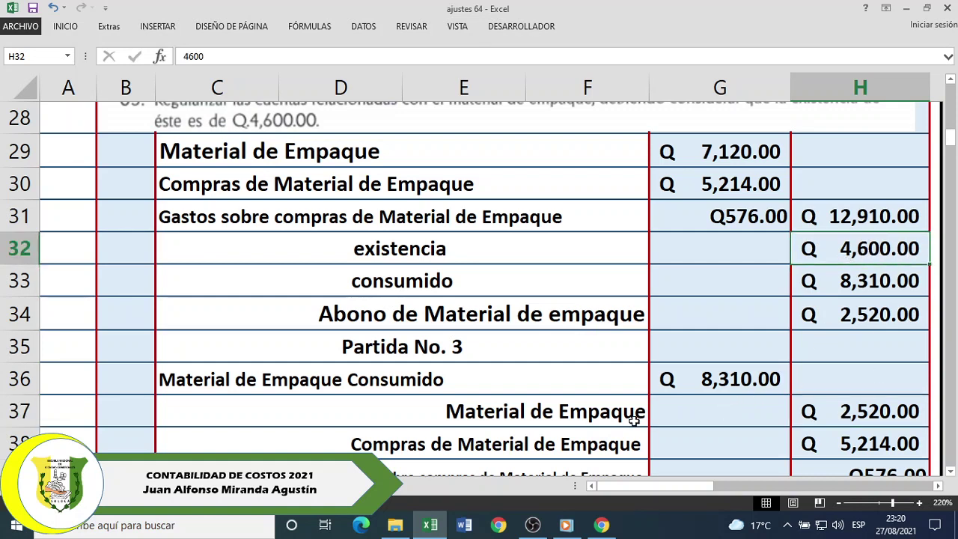
{"action": "left_click", "coordinate": [608, 416]}
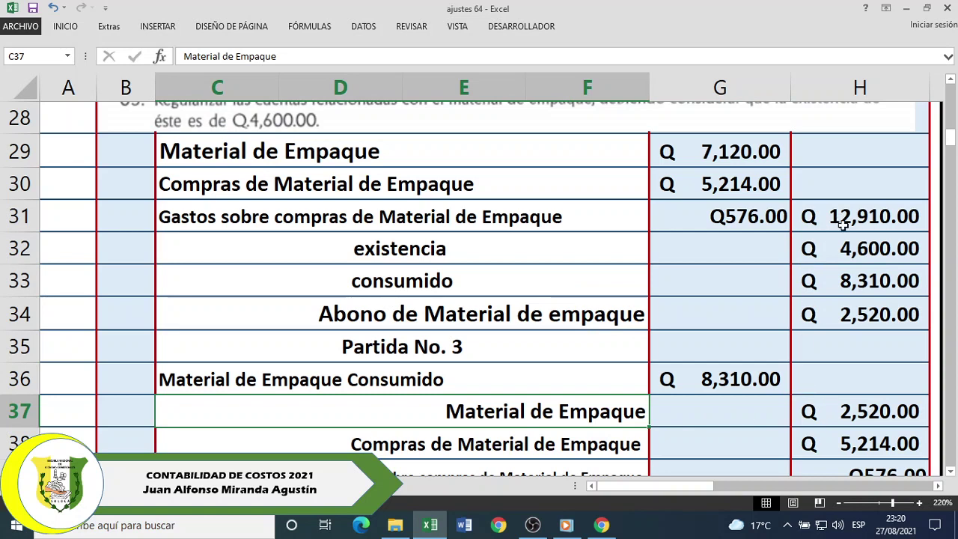
{"action": "left_click", "coordinate": [852, 247]}
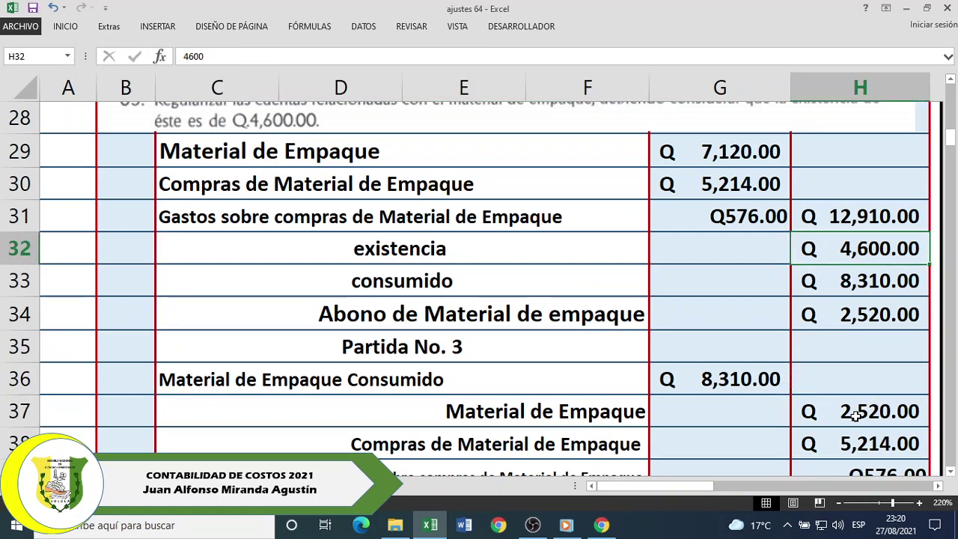
{"action": "left_click", "coordinate": [882, 411]}
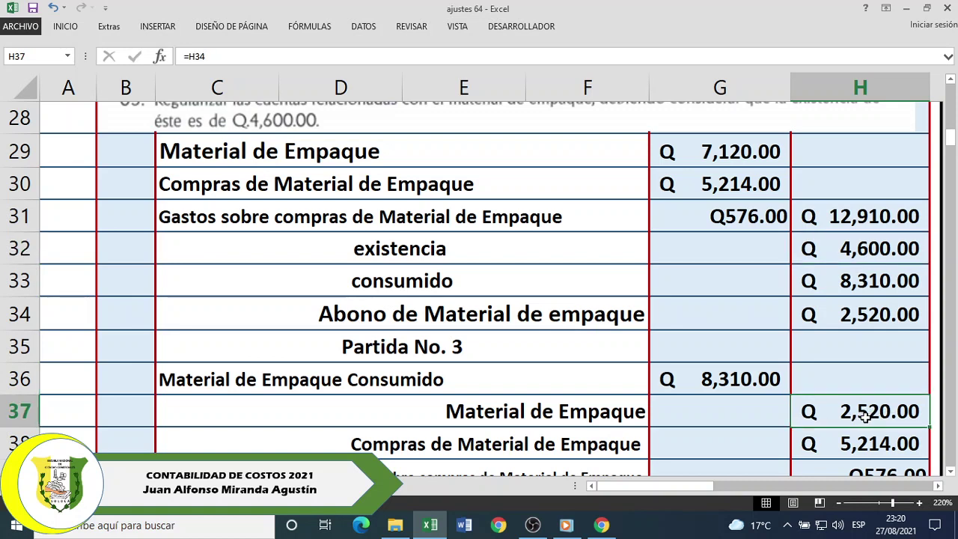
- Trace the H37 credit back to the Material de Empaque balance in G29 and the existencia in H32
{"action": "left_click", "coordinate": [732, 151]}
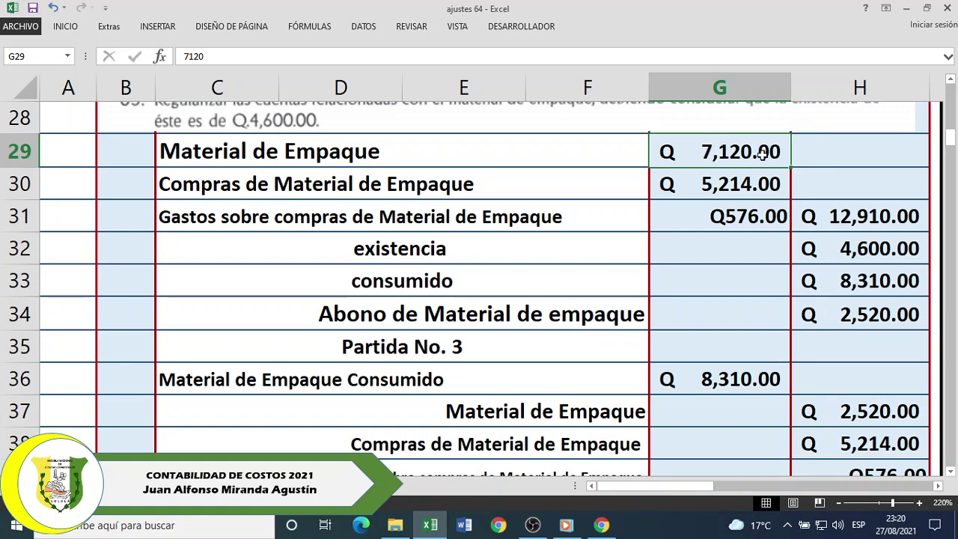
{"action": "left_click", "coordinate": [450, 157]}
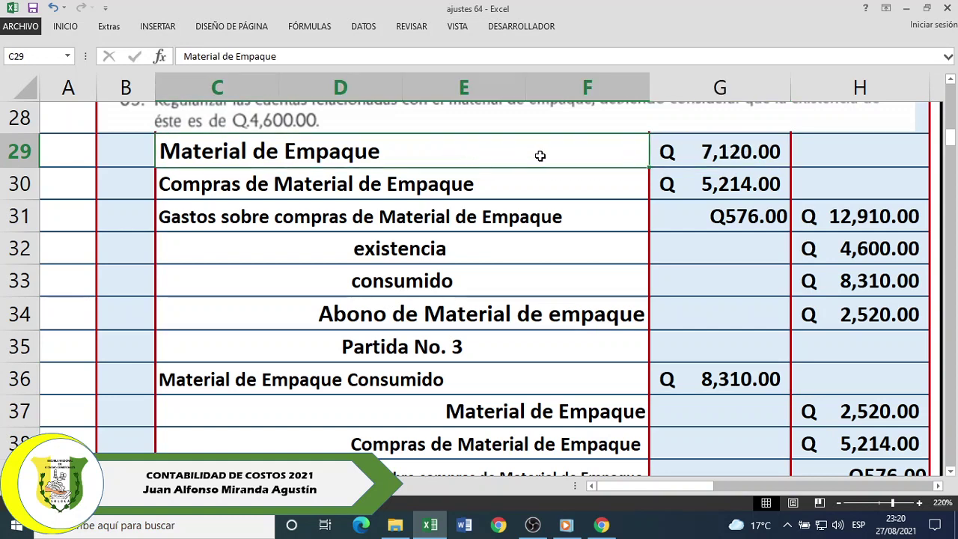
{"action": "left_click", "coordinate": [727, 155]}
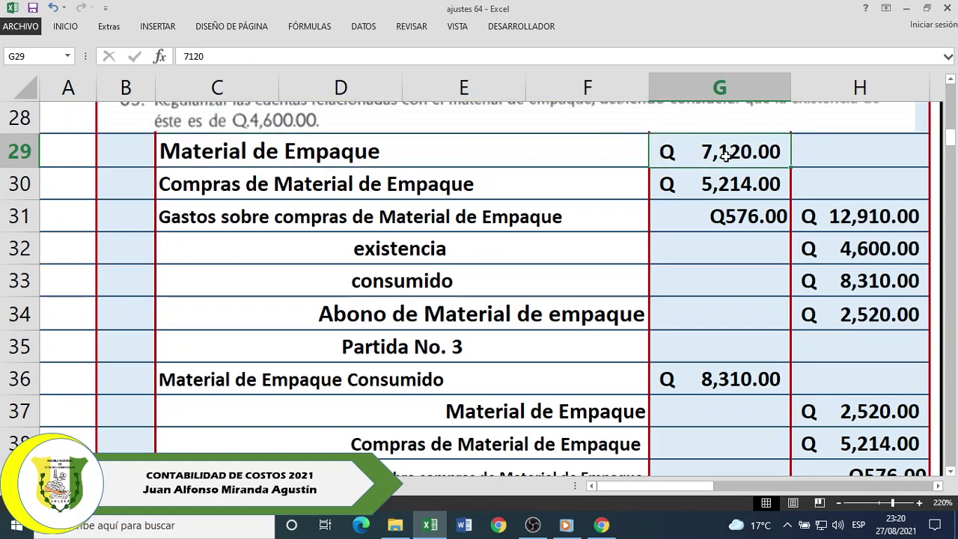
{"action": "left_click", "coordinate": [870, 243]}
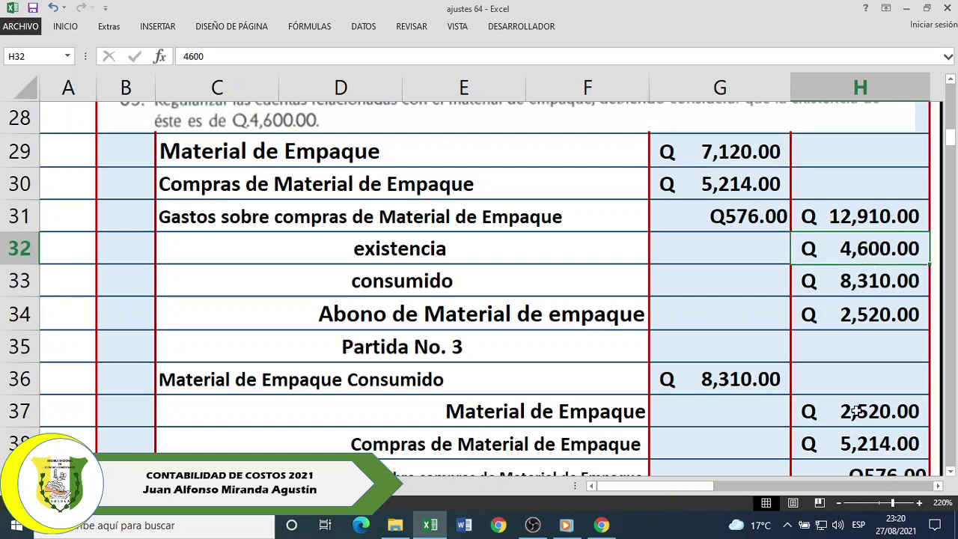
{"action": "left_click", "coordinate": [870, 408]}
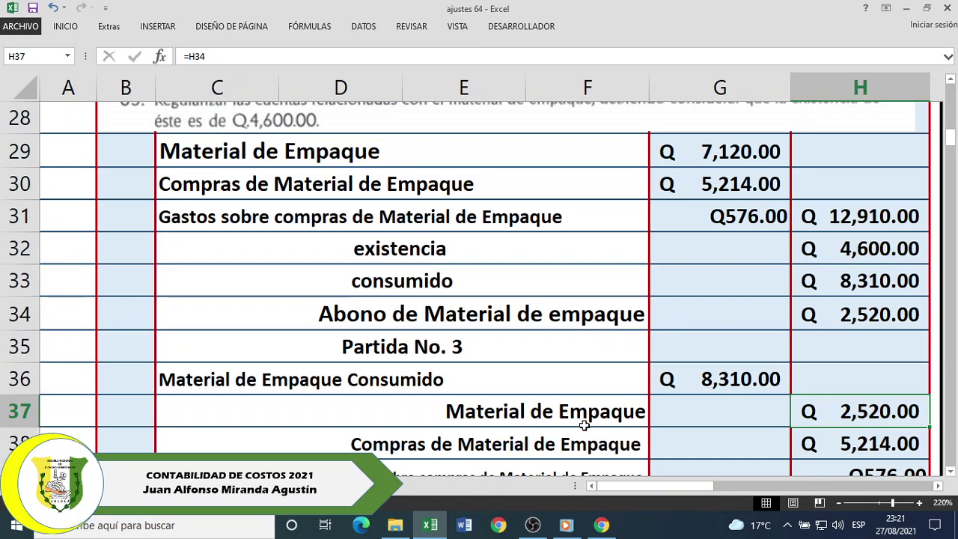
- Inspect the Compras de Material de Empaque credit in H38 and its source reference
{"action": "left_click", "coordinate": [620, 432]}
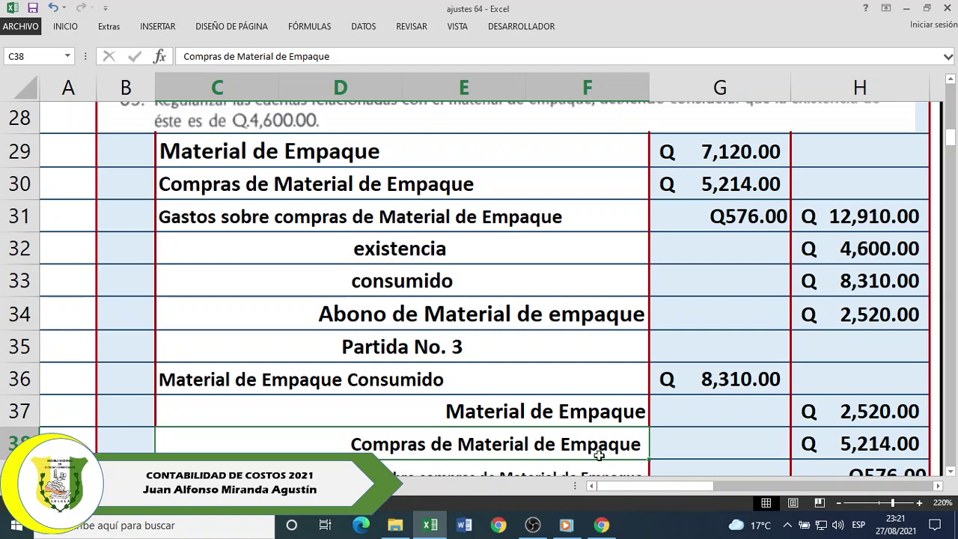
{"action": "left_click", "coordinate": [873, 444]}
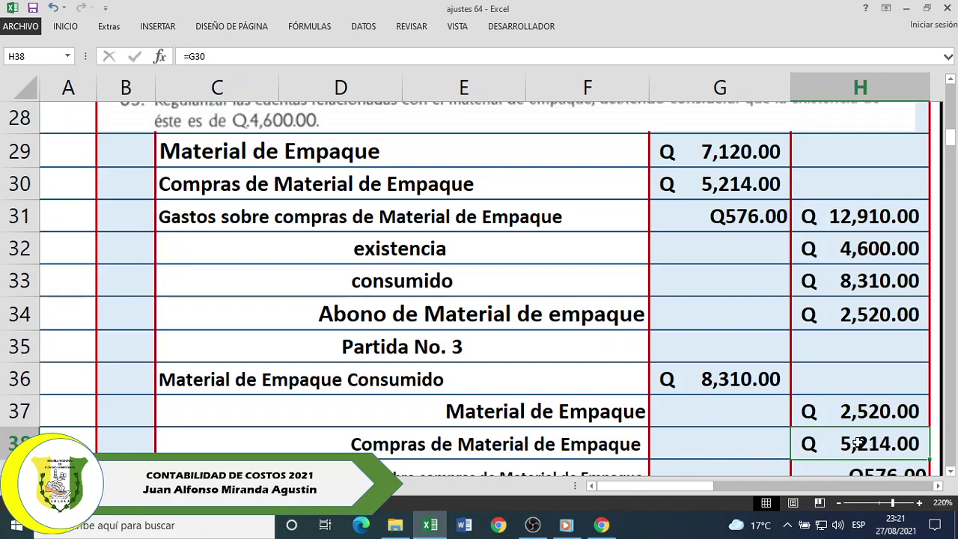
{"action": "left_click", "coordinate": [567, 444]}
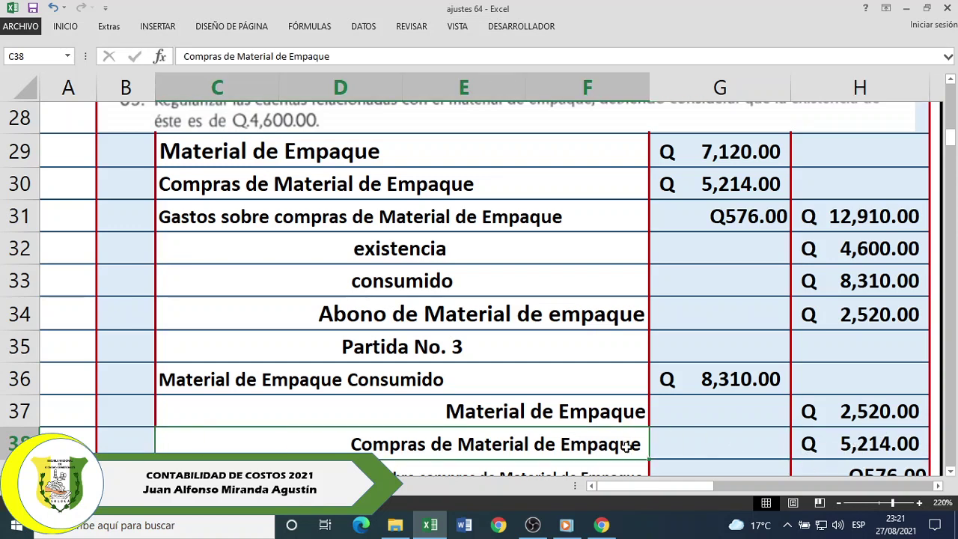
{"action": "left_click", "coordinate": [849, 444]}
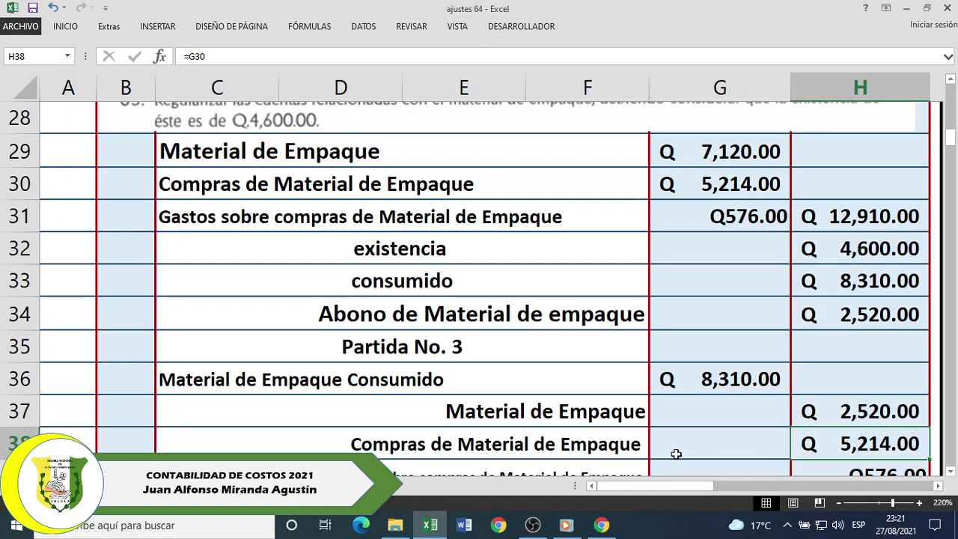
- Inspect the Gastos sobre compras de Material de Empaque credit in H39 and compare it with the Compras credit in H38
{"action": "scroll", "coordinate": [676, 453], "scroll_direction": "down", "scroll_amount": 1}
{"action": "left_click", "coordinate": [521, 381]}
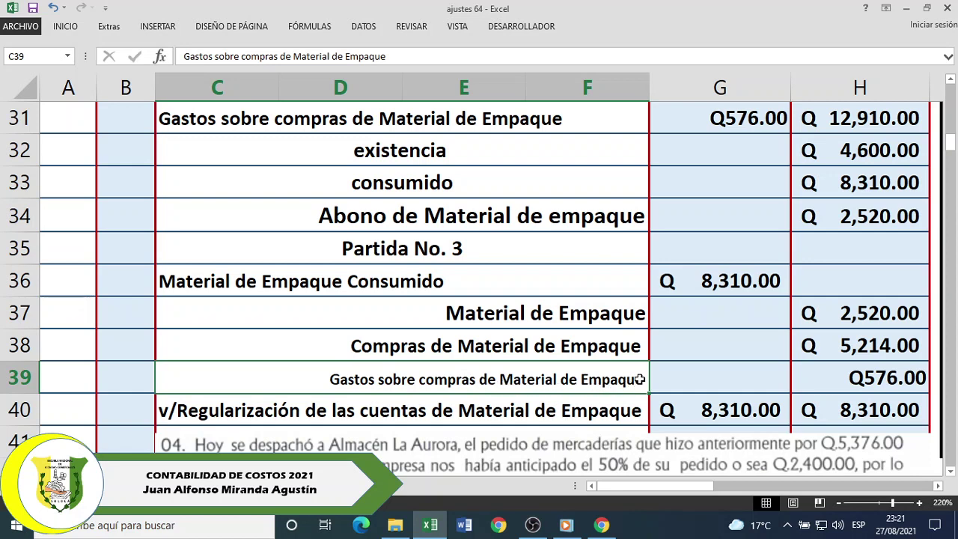
{"action": "left_click", "coordinate": [885, 378]}
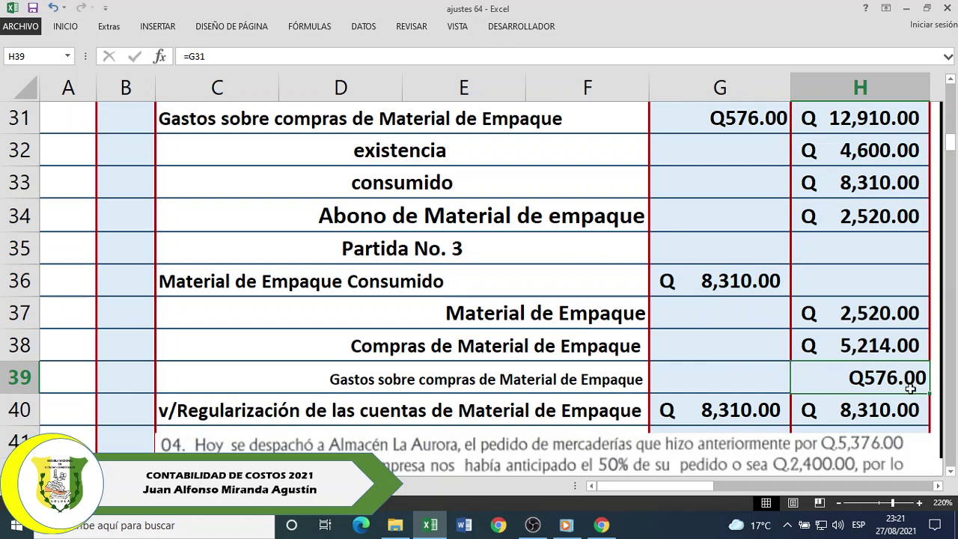
{"action": "left_click", "coordinate": [871, 357]}
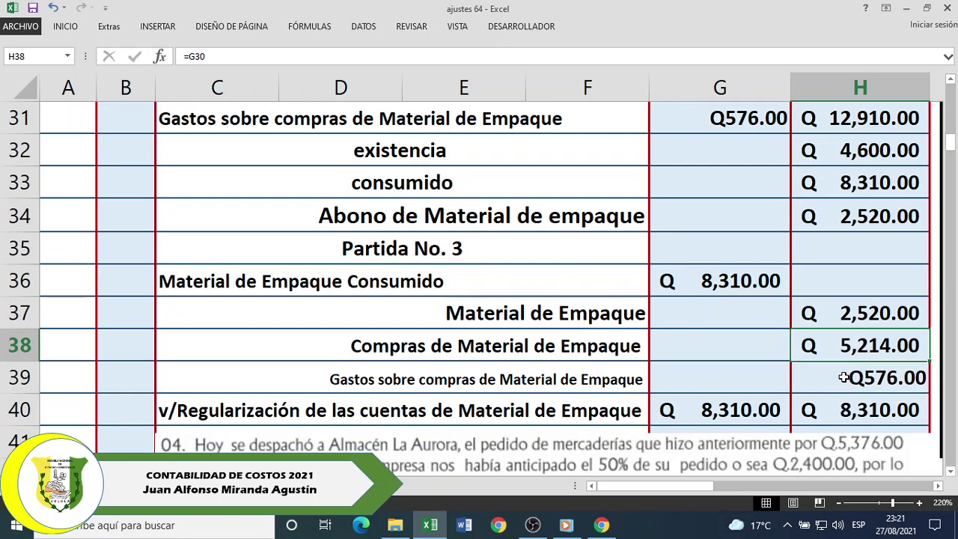
{"action": "left_click", "coordinate": [844, 378]}
{"action": "left_click", "coordinate": [844, 358]}
{"action": "left_click", "coordinate": [837, 378]}
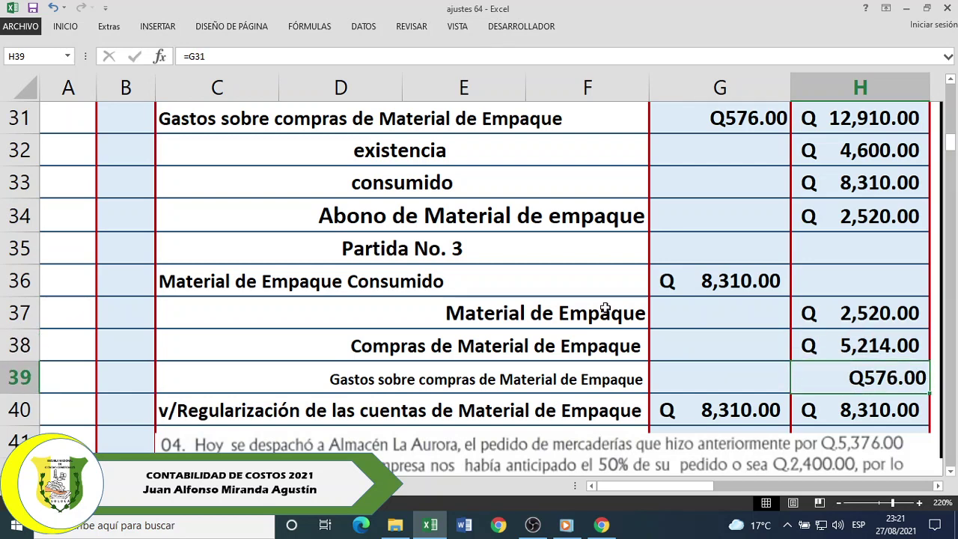
- Relate the Material de Empaque Consumido account to the Material de Empaque credit in H37 and the existencia in H32
{"action": "left_click", "coordinate": [528, 291]}
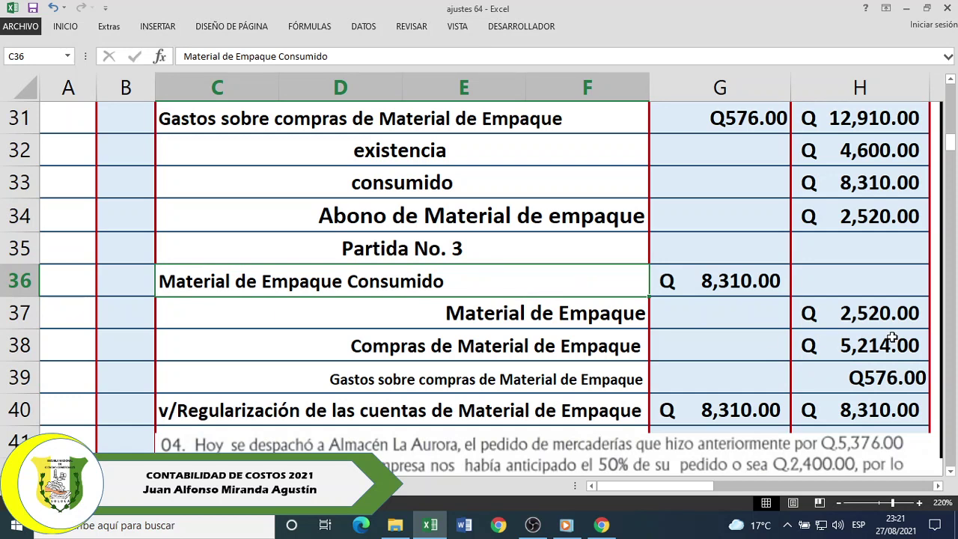
{"action": "left_click", "coordinate": [881, 314]}
{"action": "left_click", "coordinate": [861, 160]}
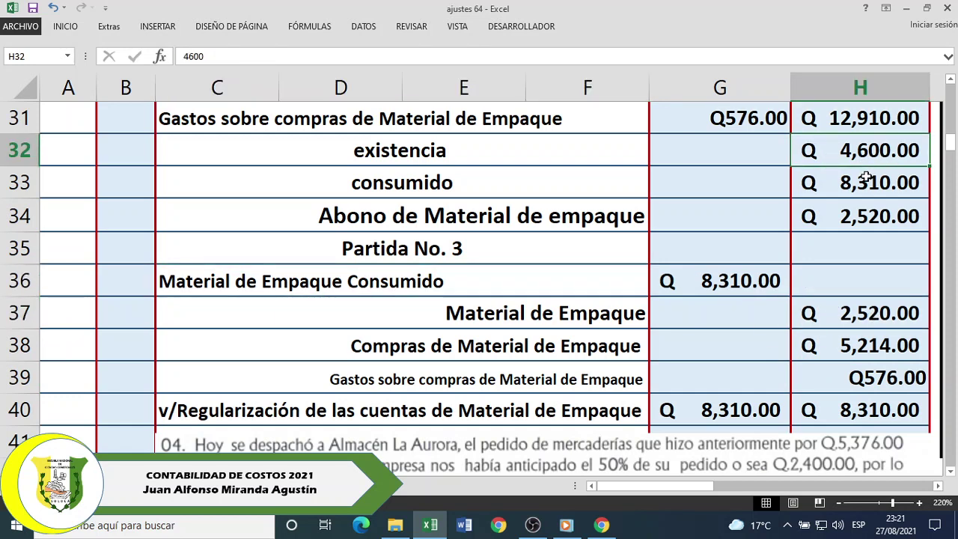
- Check the explanation line and the debit and credit totals of Partida No. 3 in row 40
{"action": "left_click", "coordinate": [277, 414]}
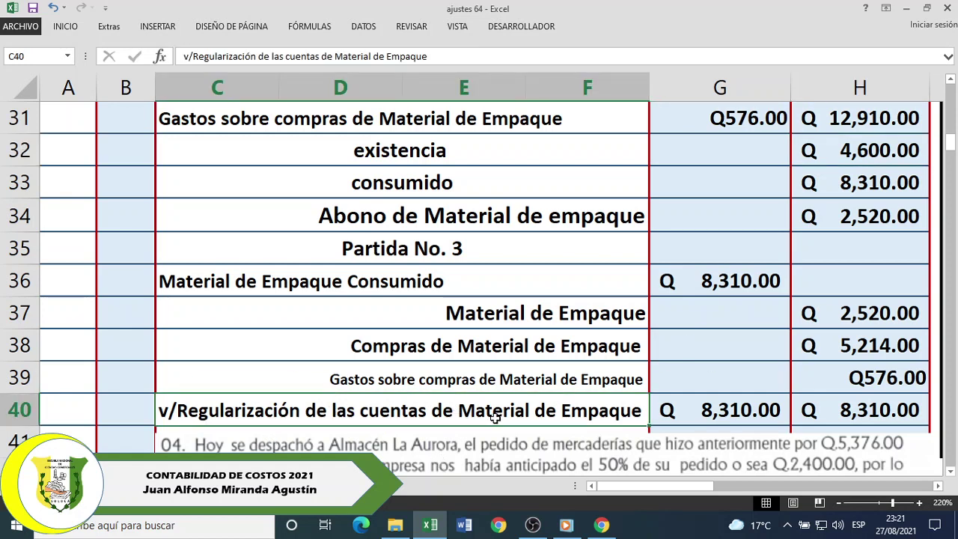
{"action": "left_click", "coordinate": [872, 410]}
{"action": "left_click", "coordinate": [745, 412]}
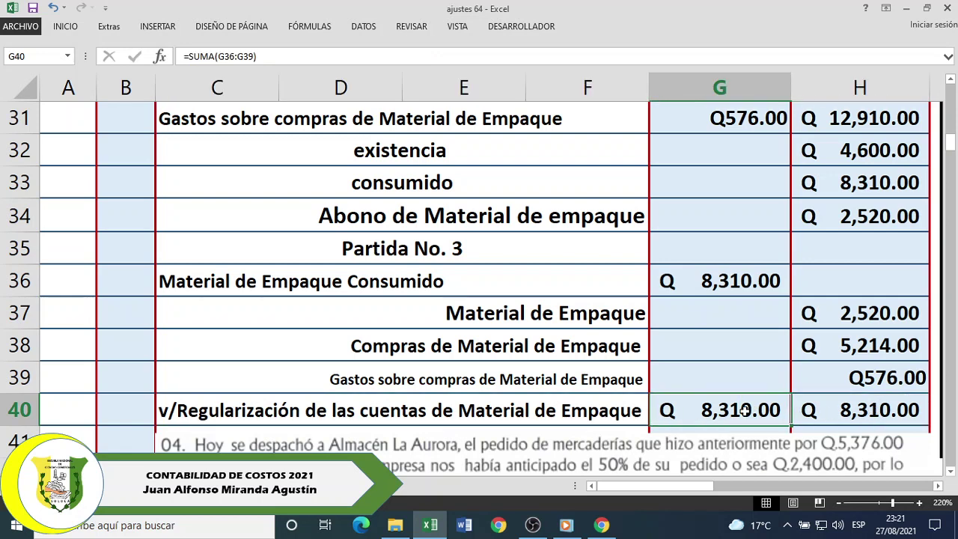
{"action": "key", "text": "Right"}
- Review the Material de Empaque Consumido debit again against the G29:G31 balances, their total in H31 and the existencia in H32
{"action": "left_click", "coordinate": [706, 284]}
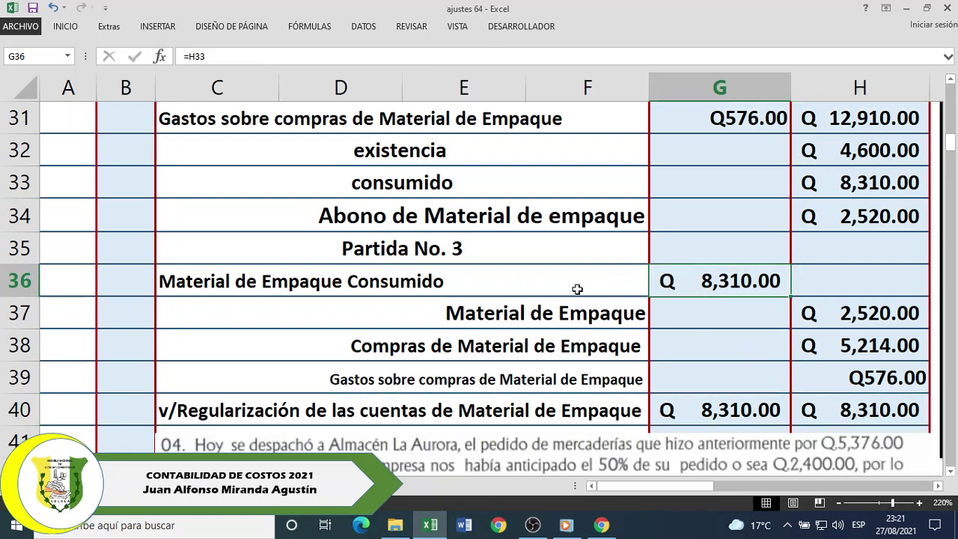
{"action": "left_click", "coordinate": [364, 286]}
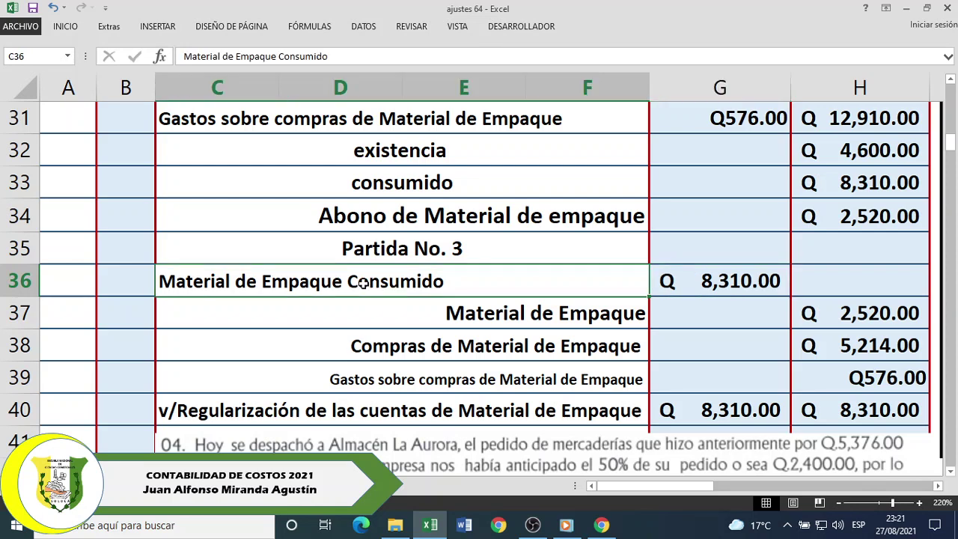
{"action": "left_click", "coordinate": [736, 286]}
{"action": "scroll", "coordinate": [711, 249], "scroll_direction": "up", "scroll_amount": 1}
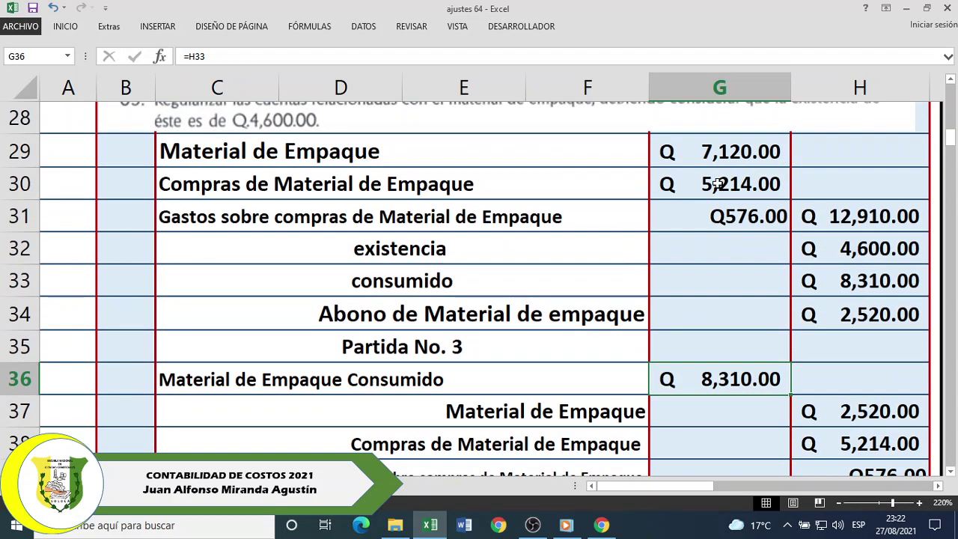
{"action": "left_click", "coordinate": [722, 153]}
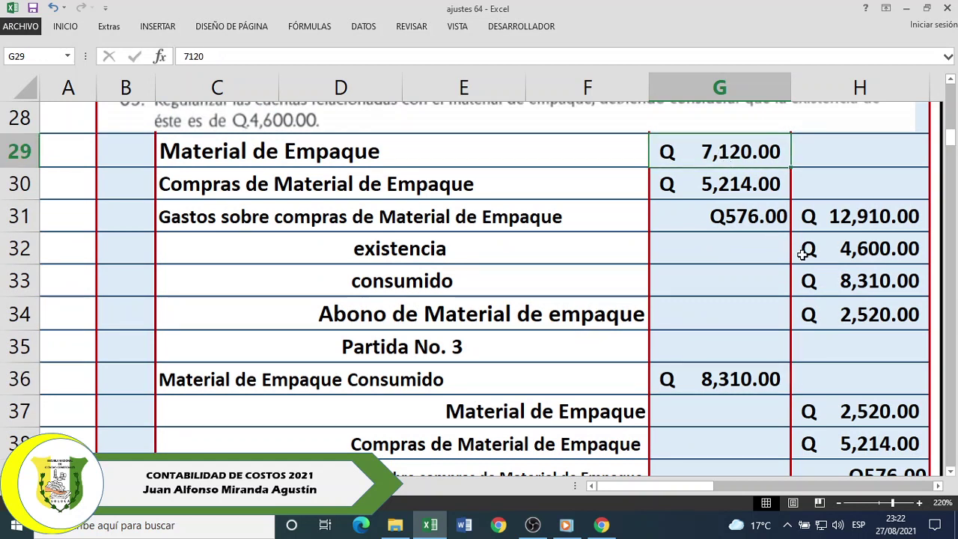
{"action": "left_click", "coordinate": [863, 218]}
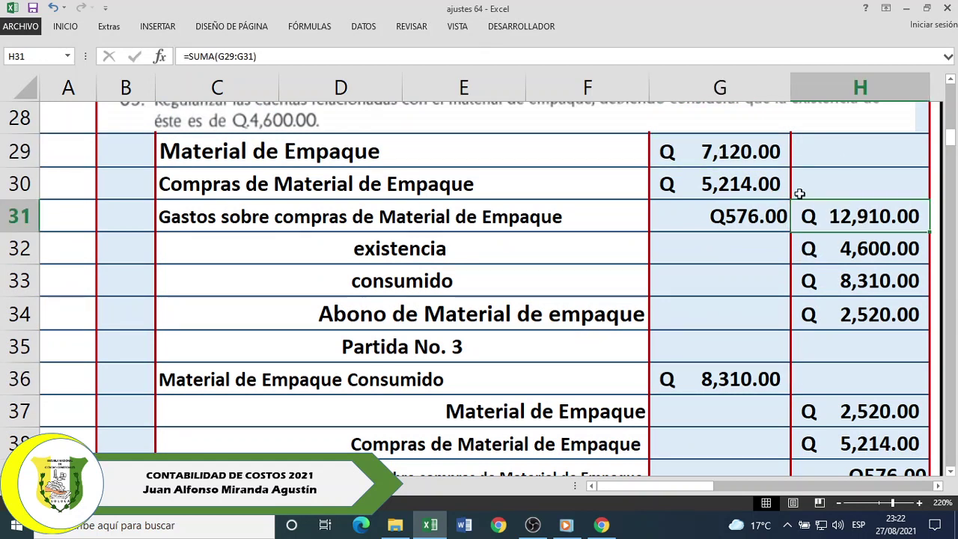
{"action": "left_click_drag", "start_coordinate": [753, 158], "coordinate": [750, 214]}
{"action": "left_click", "coordinate": [857, 247]}
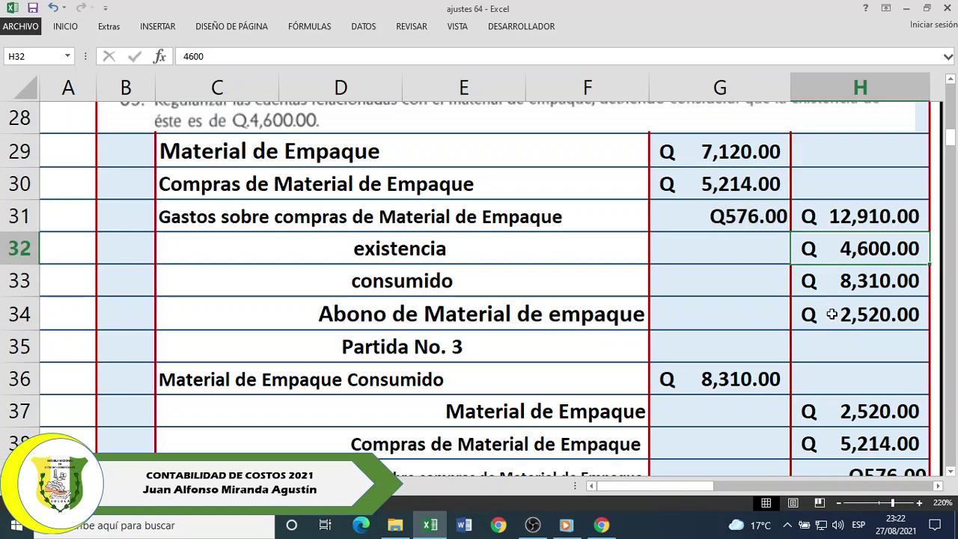
- Recheck the Material de Empaque account in row 37 and its credit against the existencia in H32
{"action": "scroll", "coordinate": [661, 403], "scroll_direction": "down", "scroll_amount": 1}
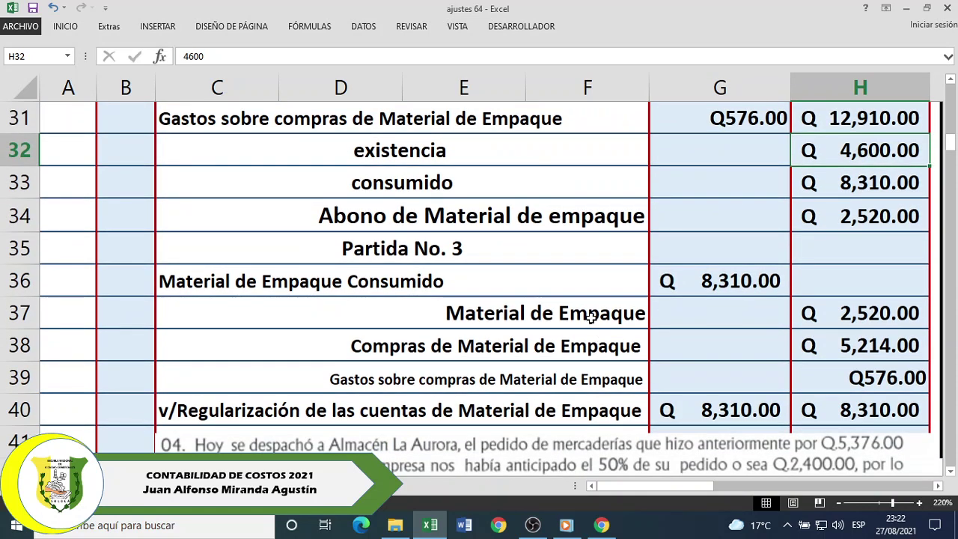
{"action": "left_click", "coordinate": [591, 316]}
{"action": "left_click", "coordinate": [874, 314]}
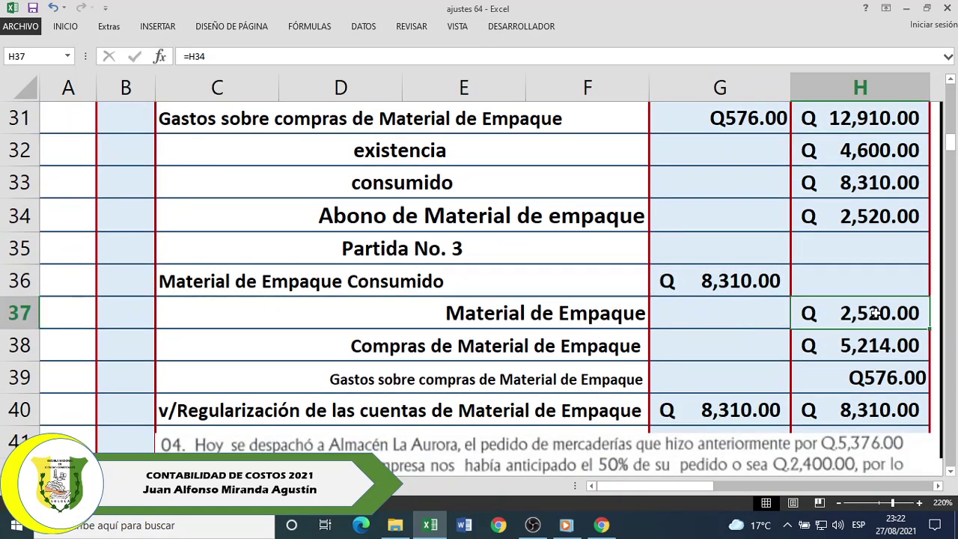
{"action": "left_click", "coordinate": [886, 149]}
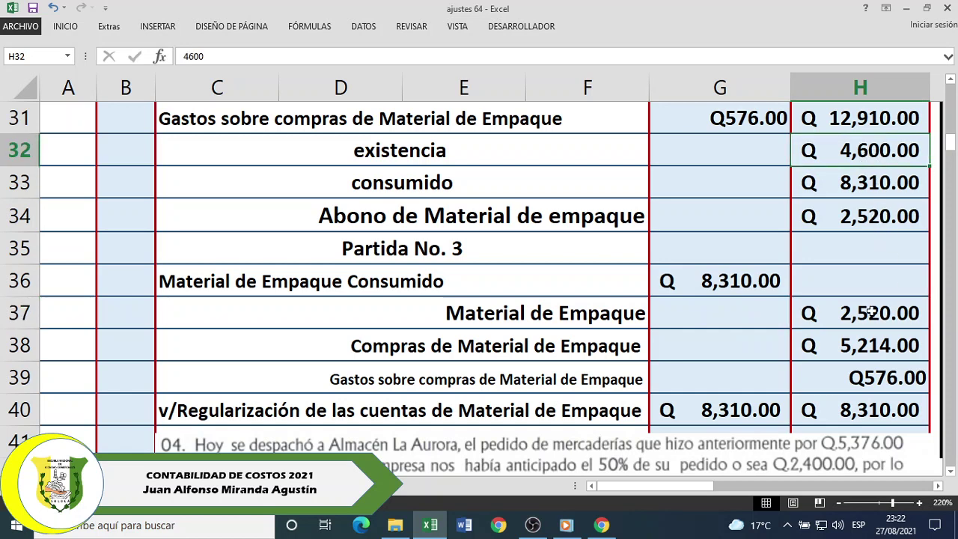
- Highlight the Compras and Gastos sobre compras credit lines in rows 38 and 39 to review them together
{"action": "left_click_drag", "start_coordinate": [616, 346], "coordinate": [826, 372]}
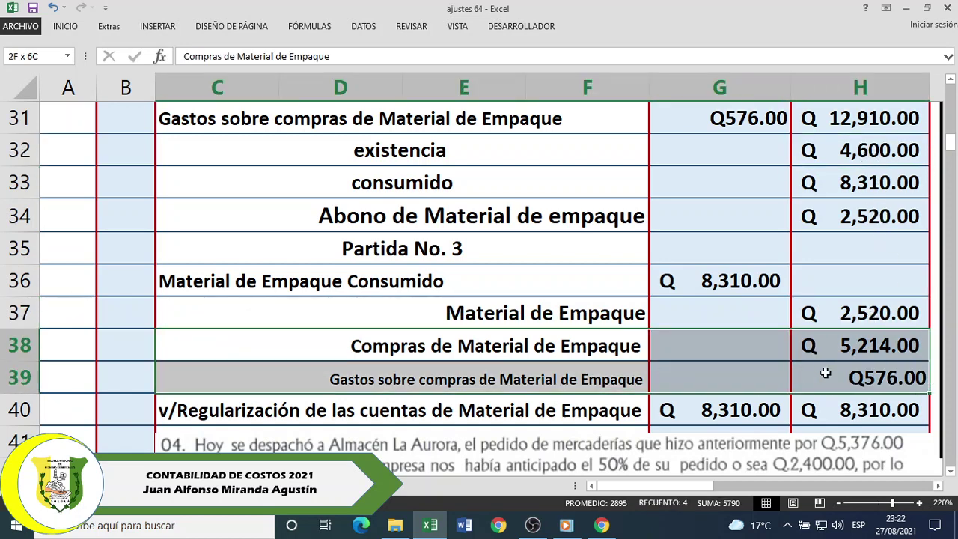
{"action": "left_click", "coordinate": [830, 356]}
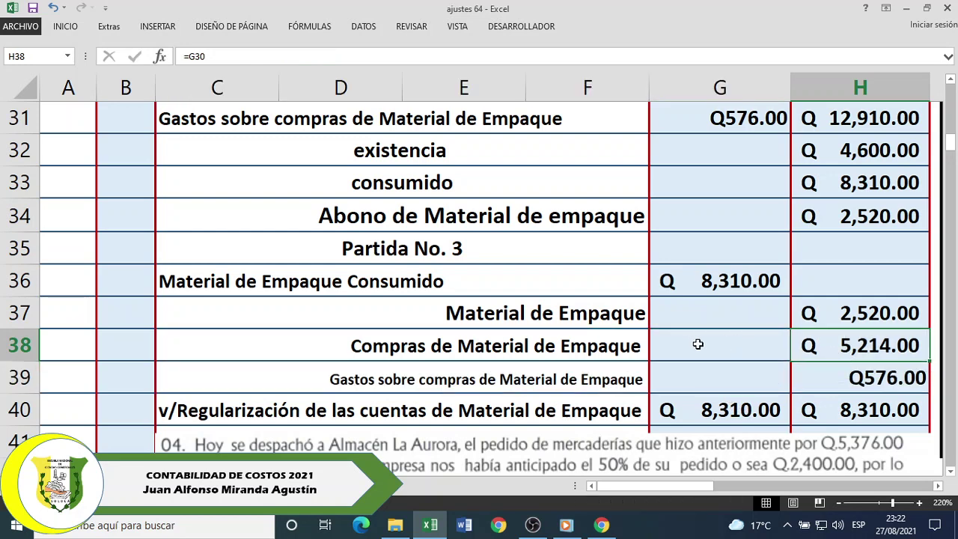
{"action": "left_click_drag", "start_coordinate": [606, 346], "coordinate": [842, 372]}
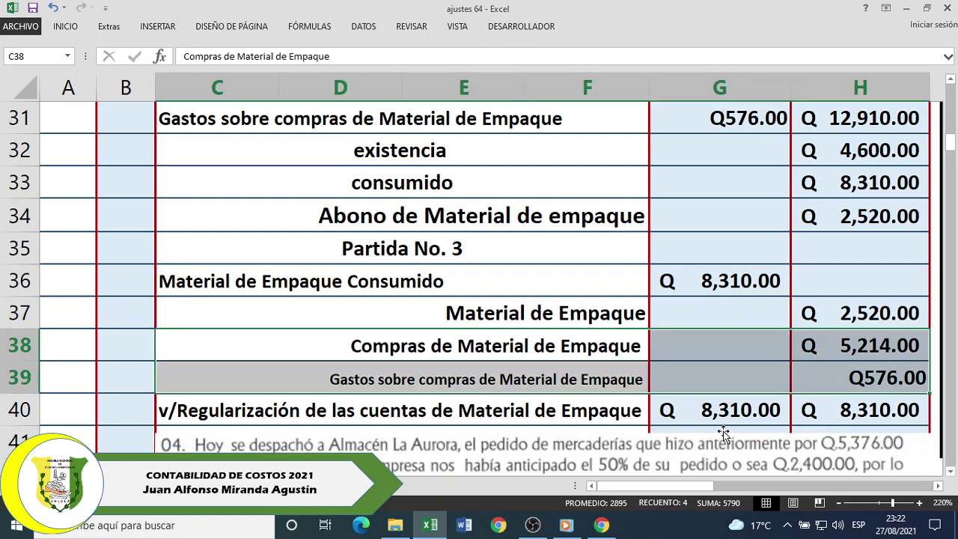
{"action": "left_click", "coordinate": [788, 525]}
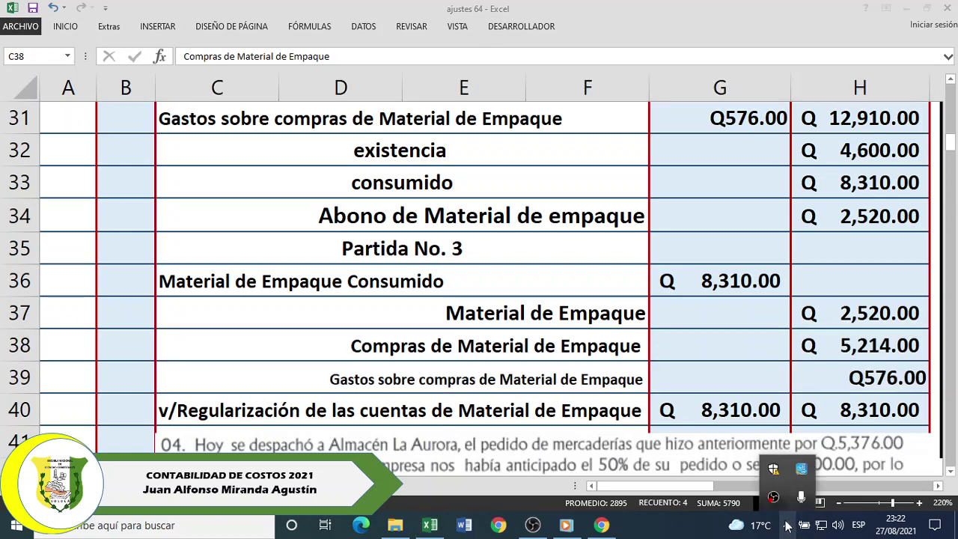